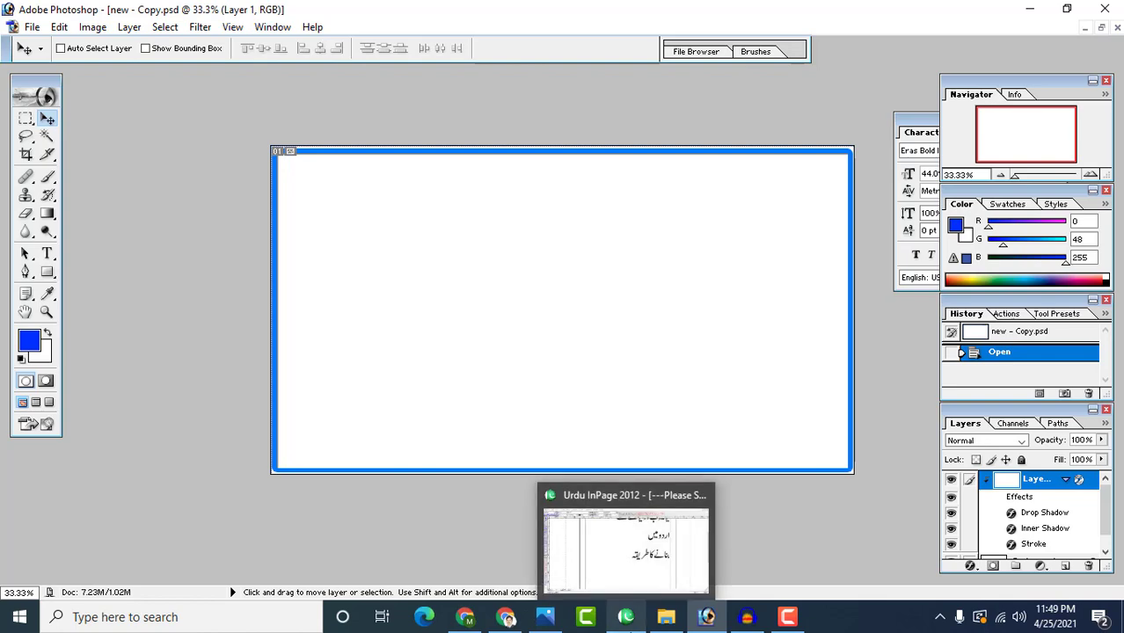
Switch to Urdu InPage and start exporting the page with the three-line Urdu text as a picture.
click(602, 535)
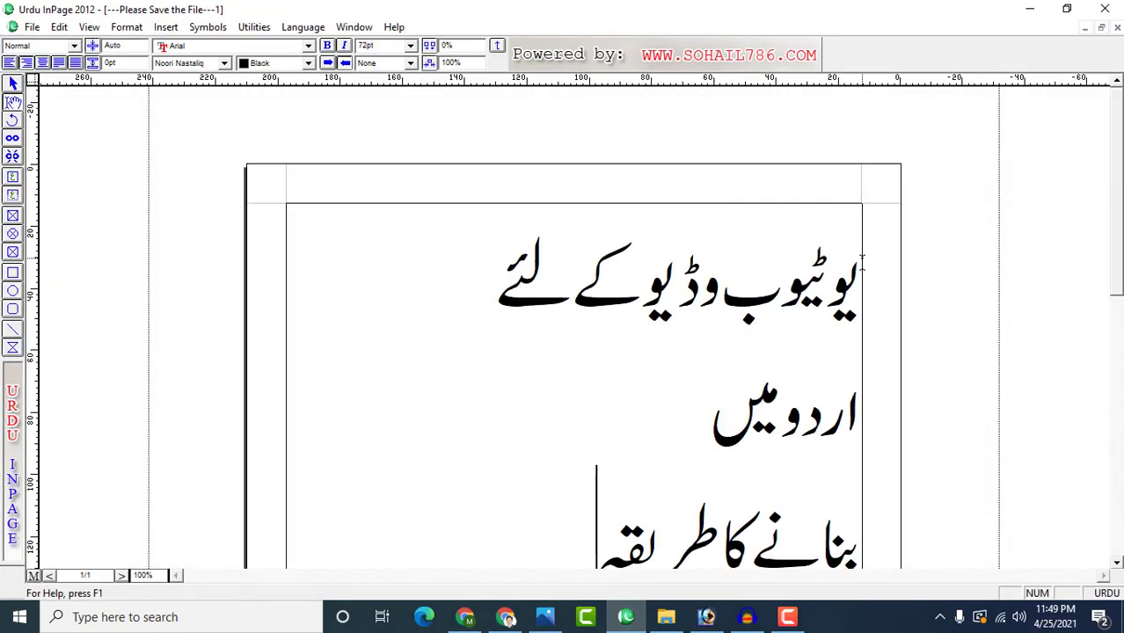
drag(863, 259, 561, 541)
click(471, 475)
click(708, 615)
click(707, 615)
click(33, 28)
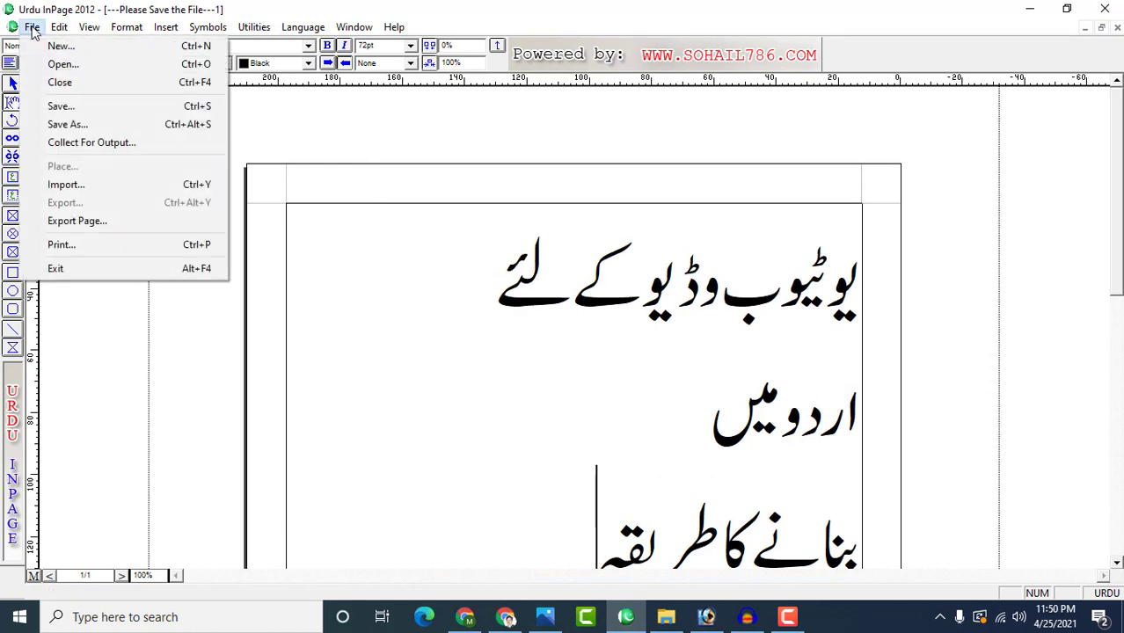
click(71, 225)
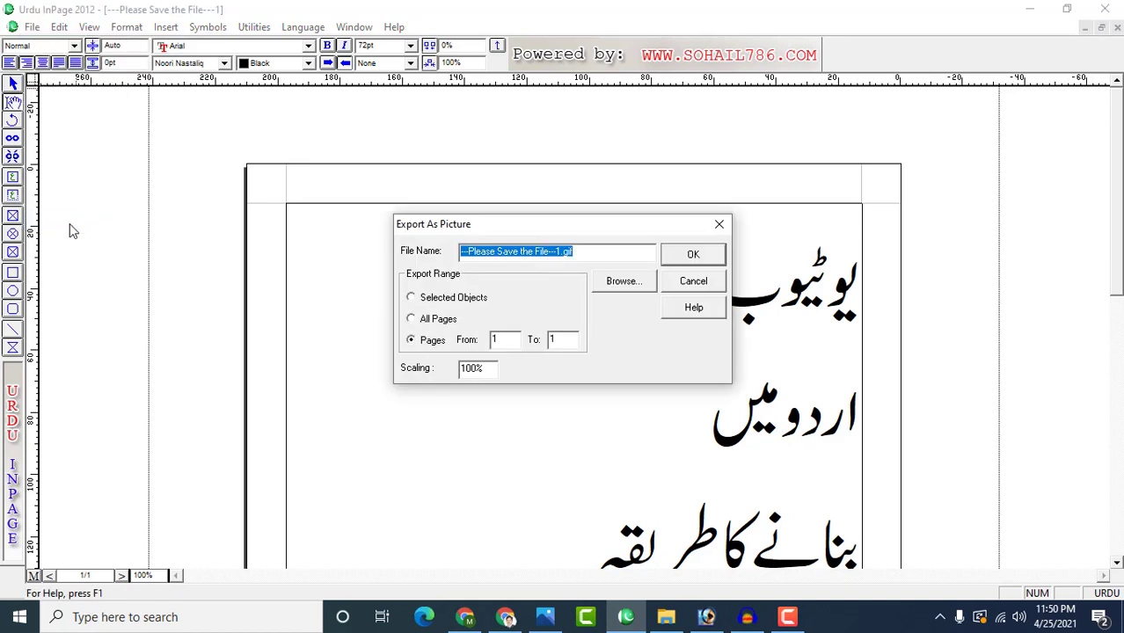
Set the export destination to the Desktop and name the file youtue.
click(603, 288)
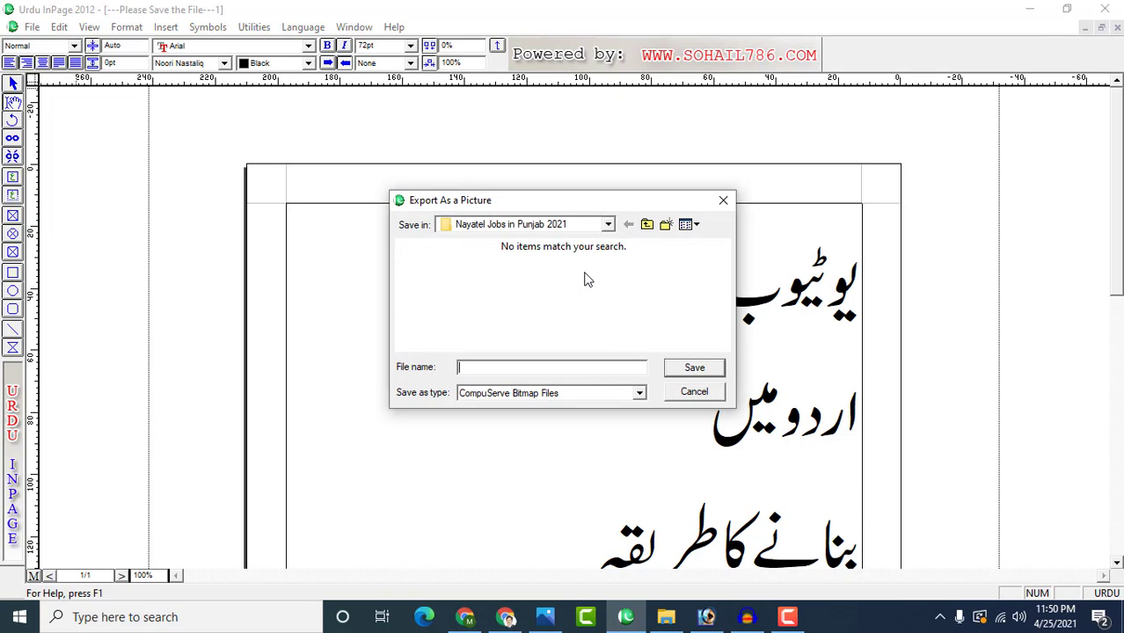
click(608, 225)
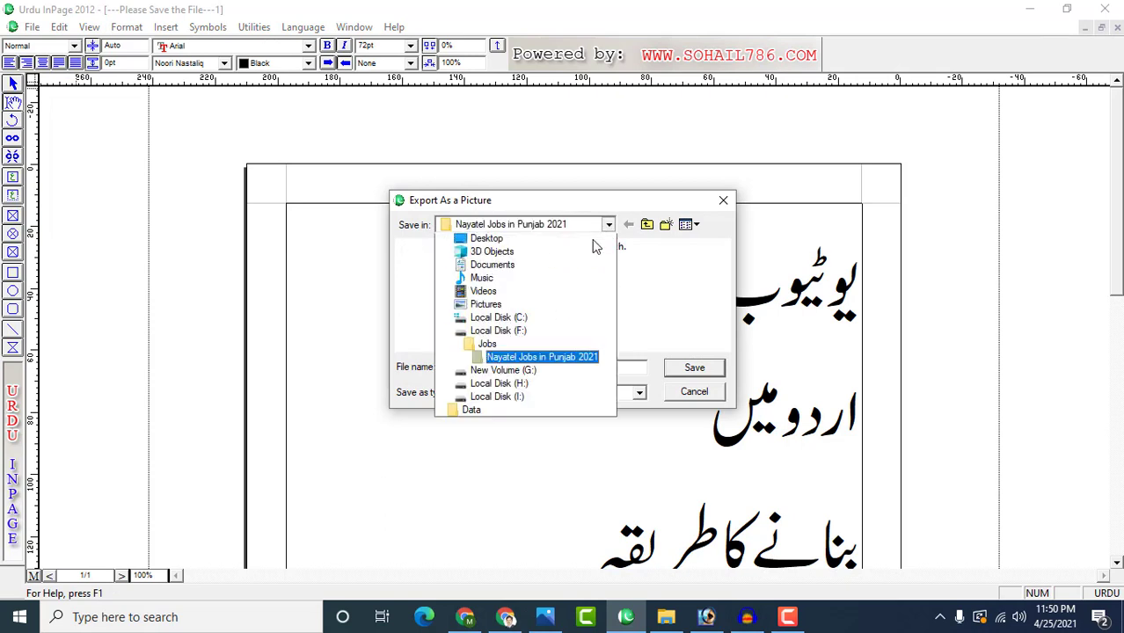
click(514, 246)
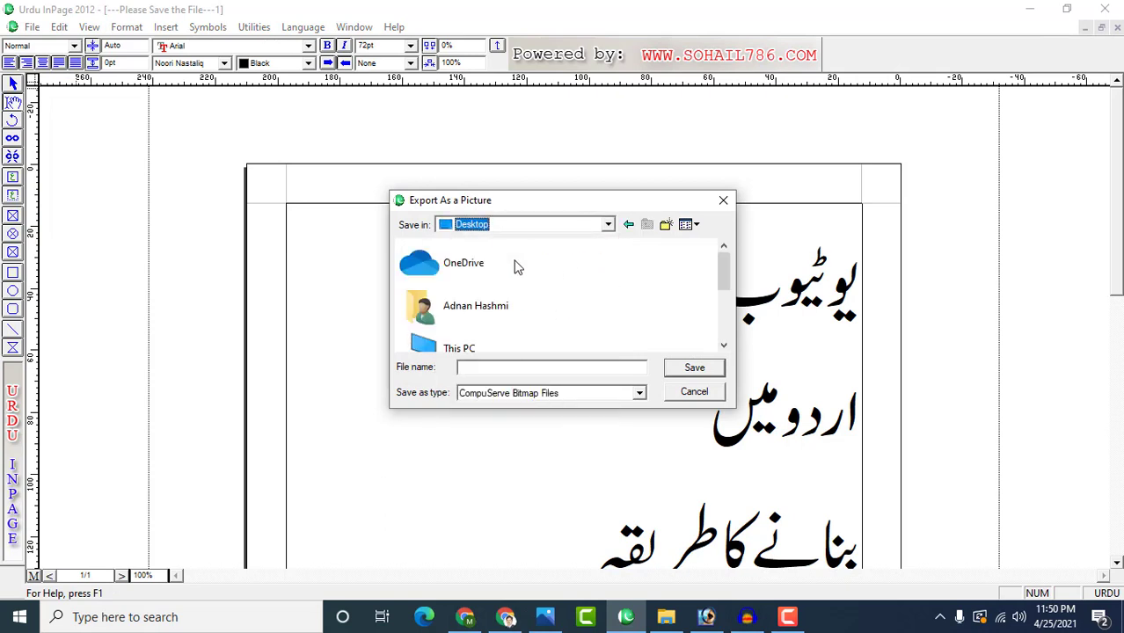
click(508, 368)
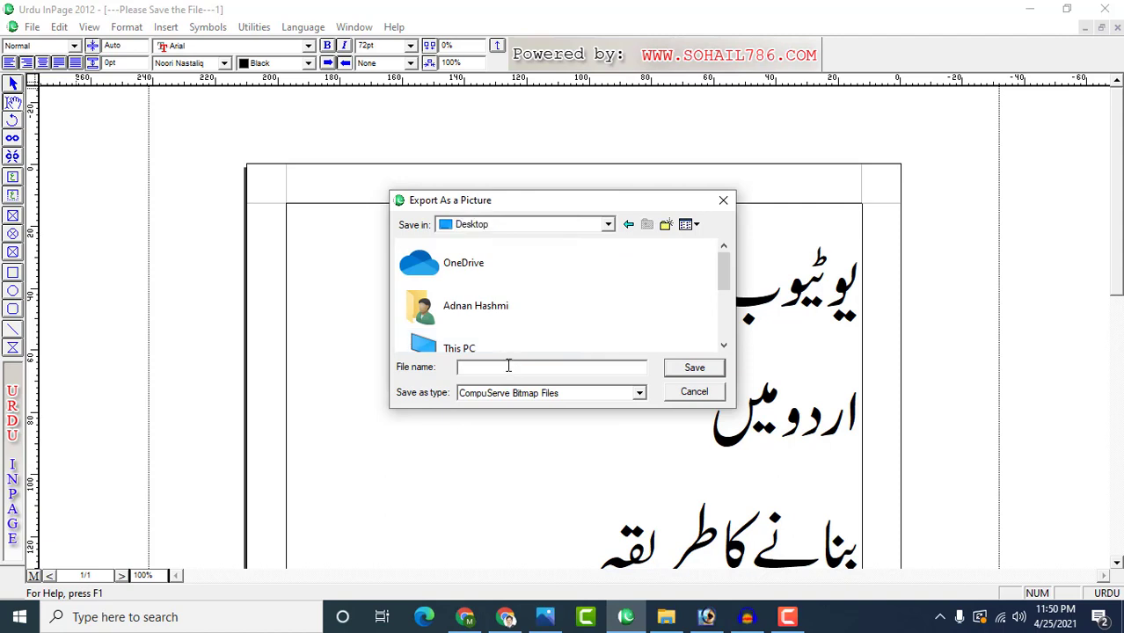
text(yo)
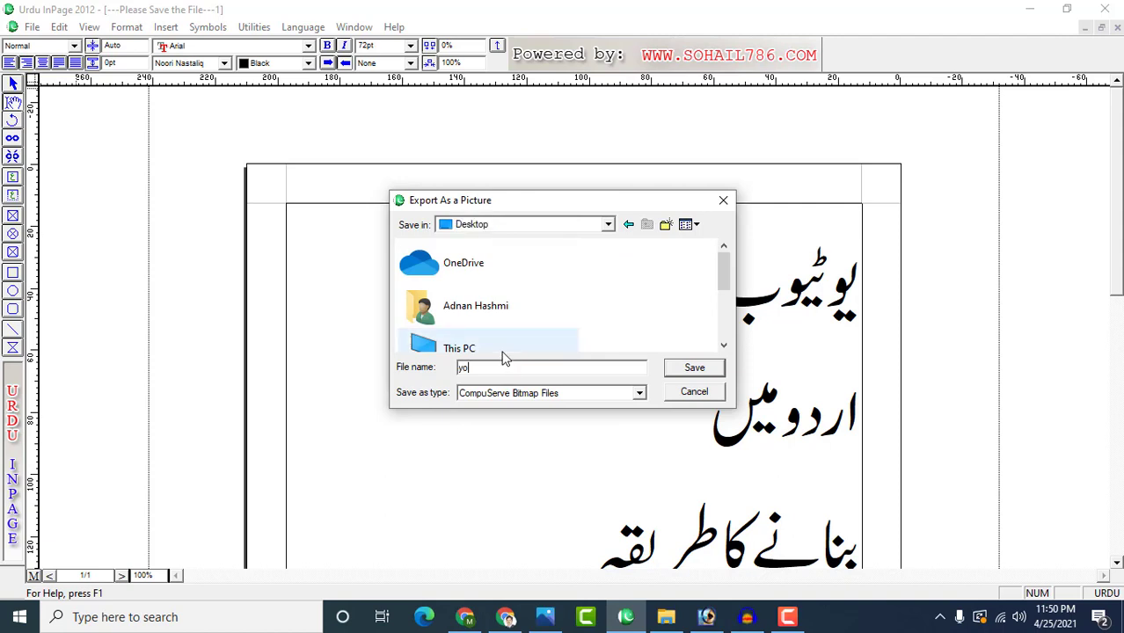
text(utue)
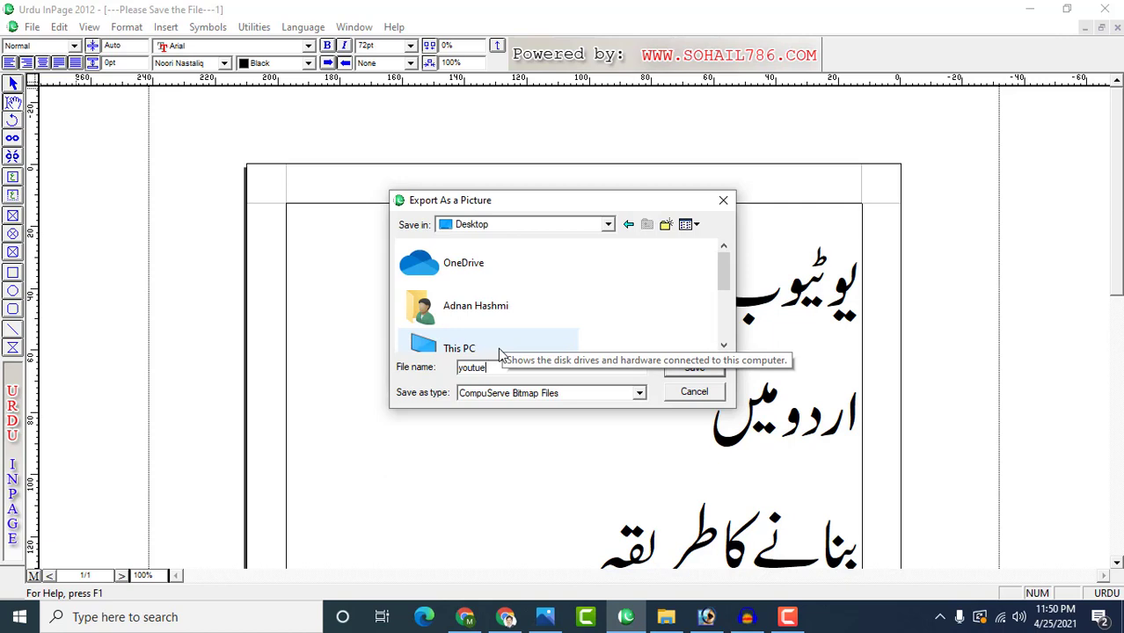
Choose Encapsulated PostScript Files as the format and export page 1 at 100% scaling.
click(573, 398)
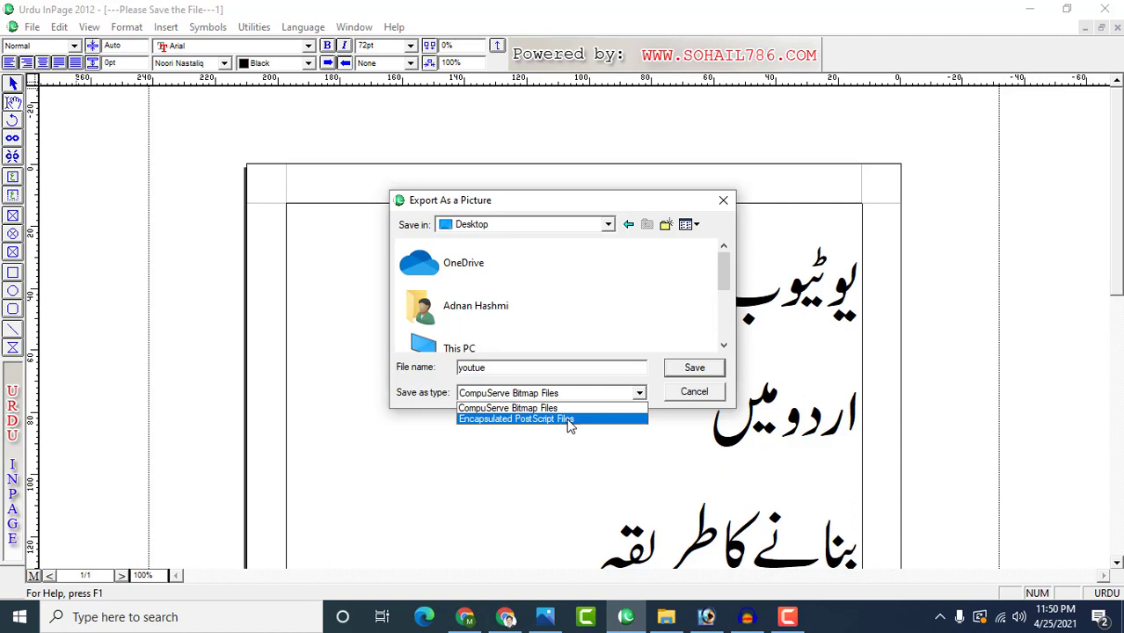
click(570, 420)
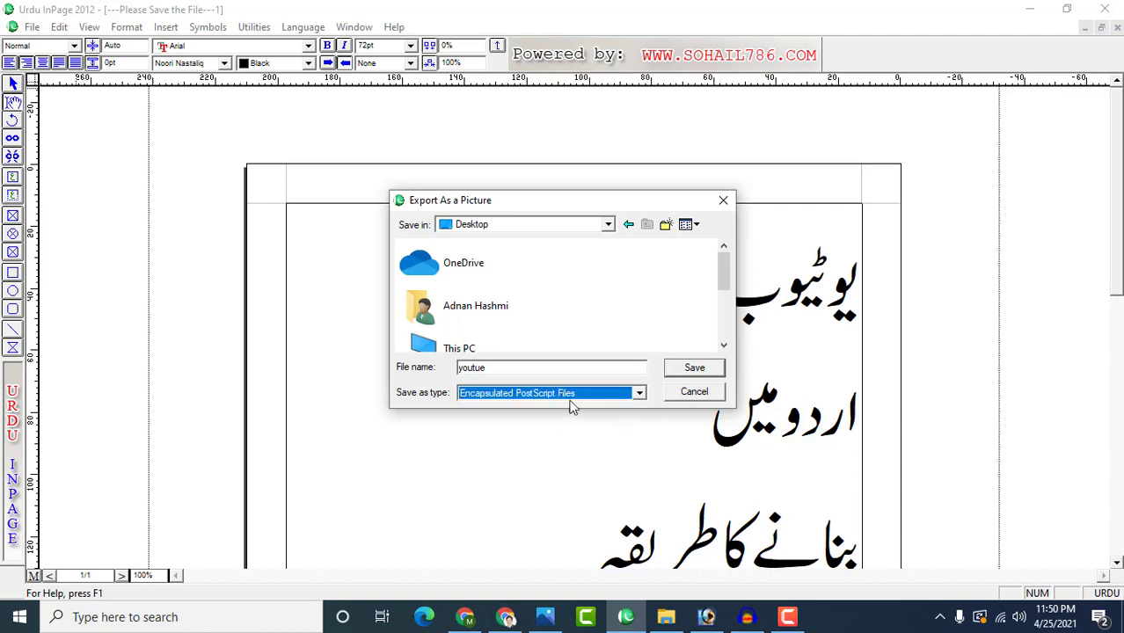
click(496, 395)
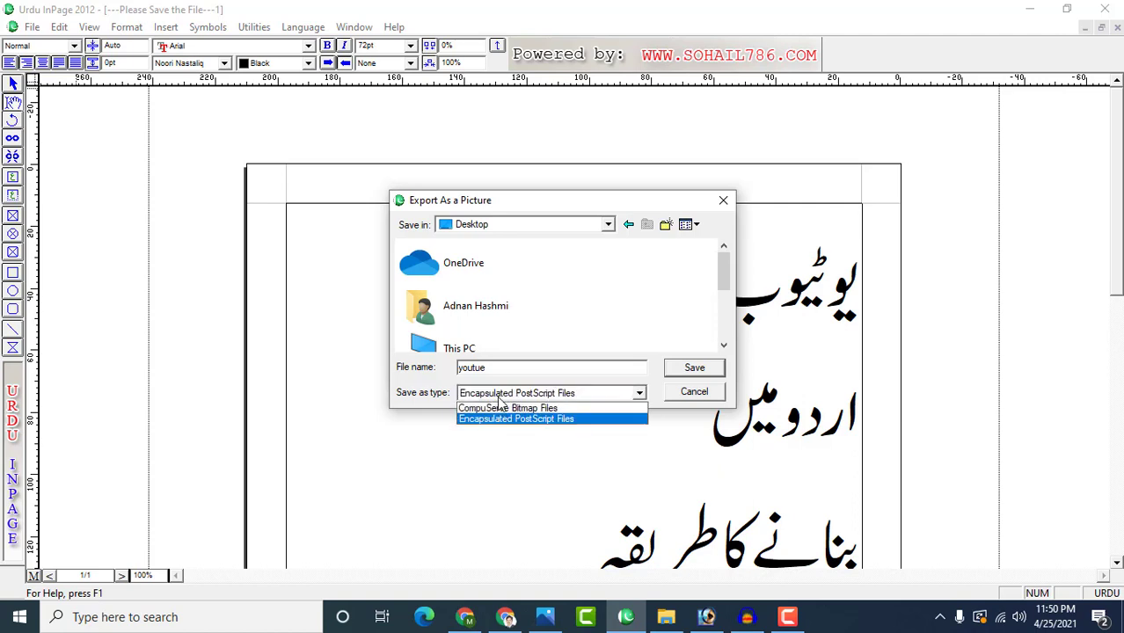
click(499, 400)
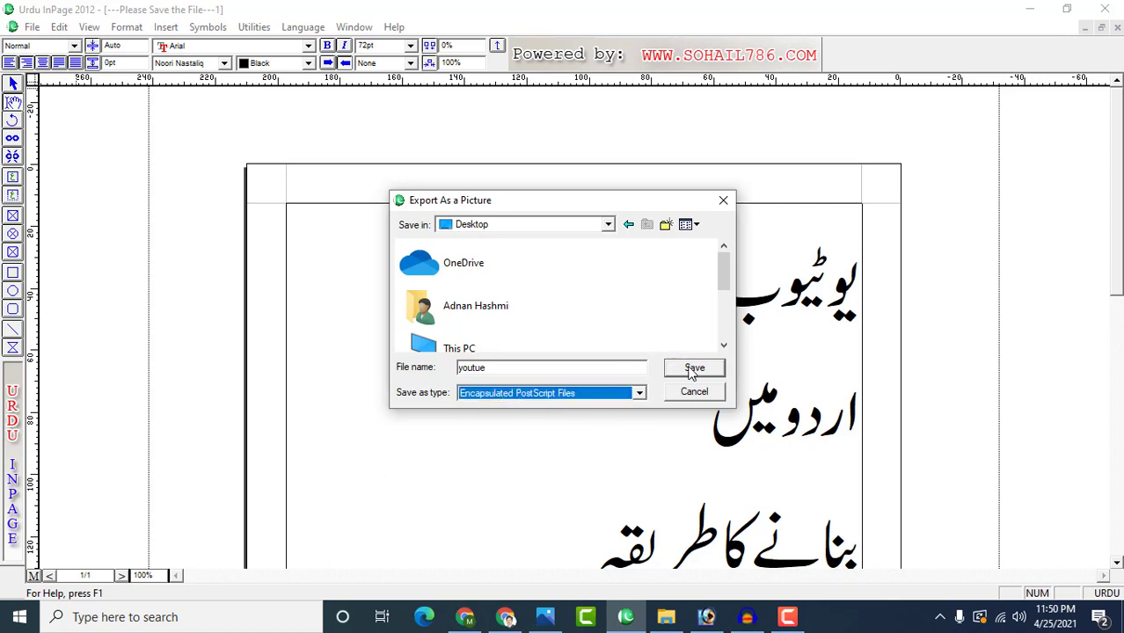
click(692, 368)
click(692, 255)
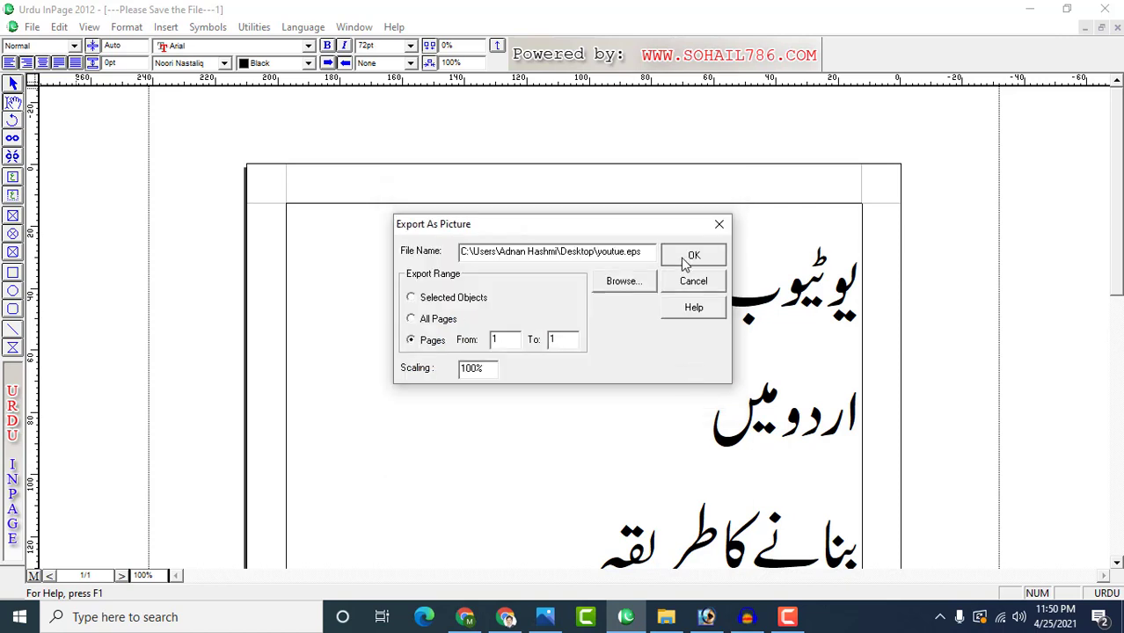
Open youtue.eps from the desktop in Photoshop, rasterizing it at 300 pixels/inch in CMYK Color.
click(1029, 9)
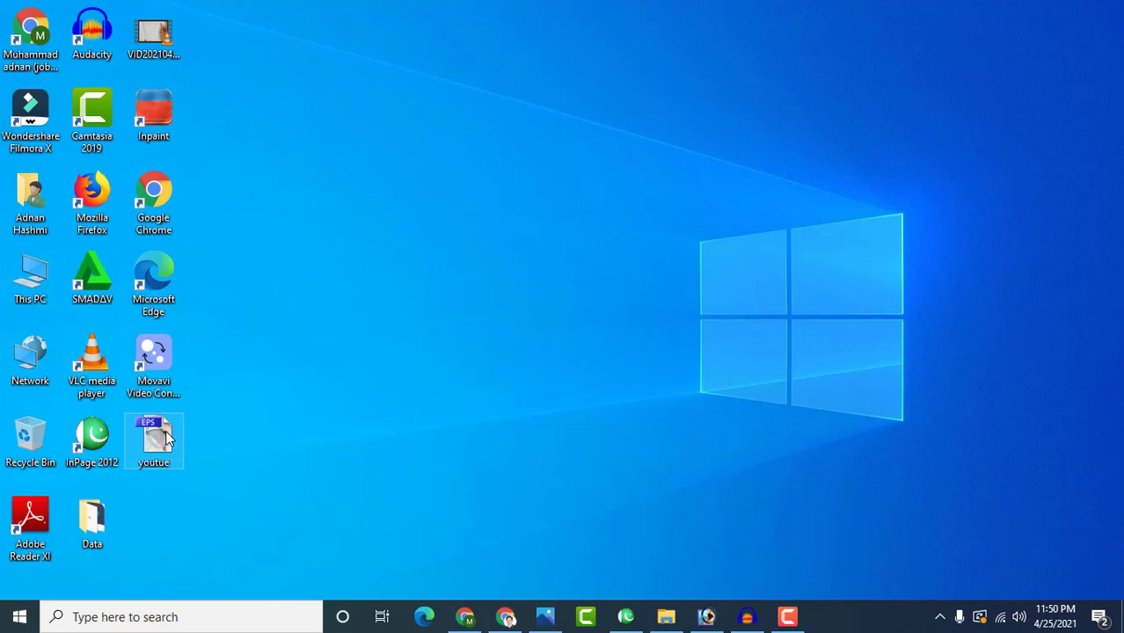
drag(154, 440, 691, 445)
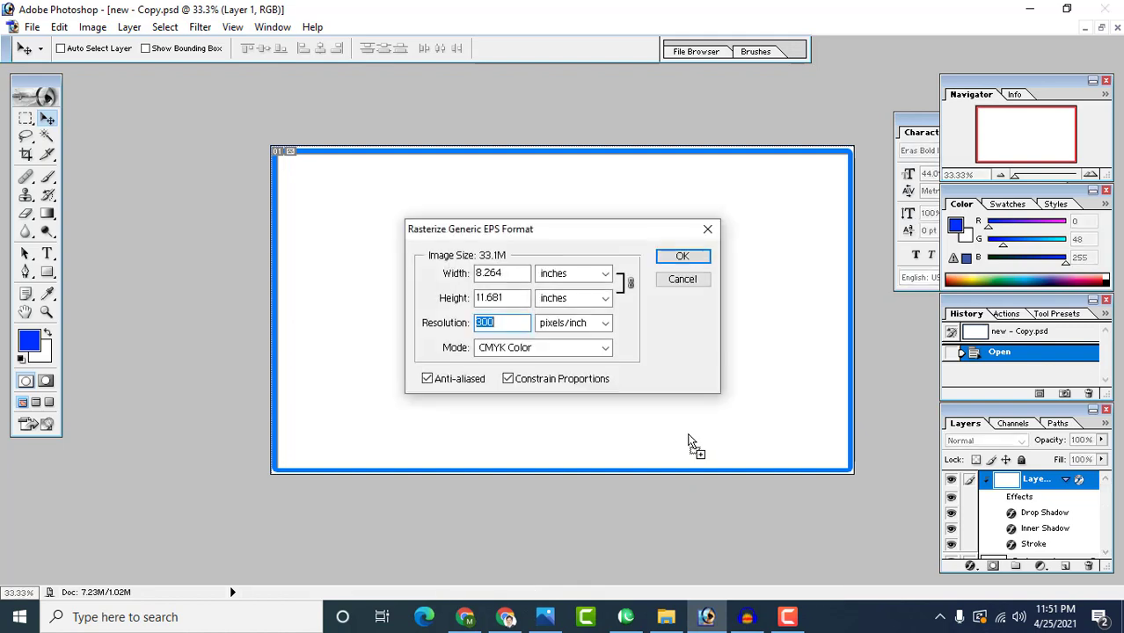
click(677, 256)
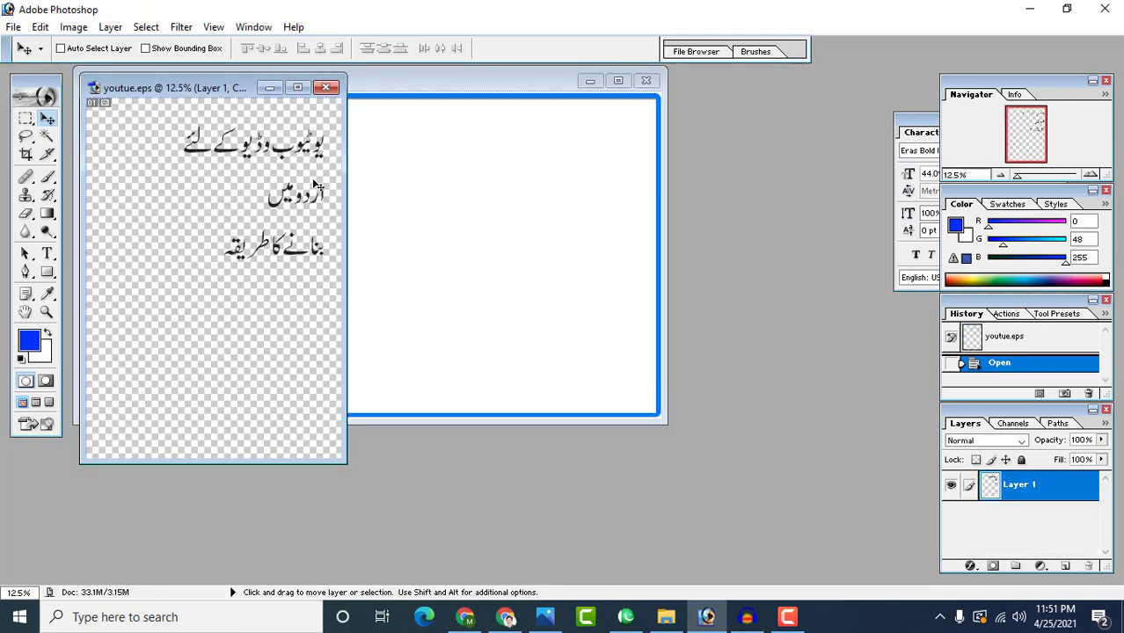
Copy the Urdu text layer from youtue.eps into new - Copy.psd and place its first two lines inside the blue frame.
drag(203, 102, 531, 208)
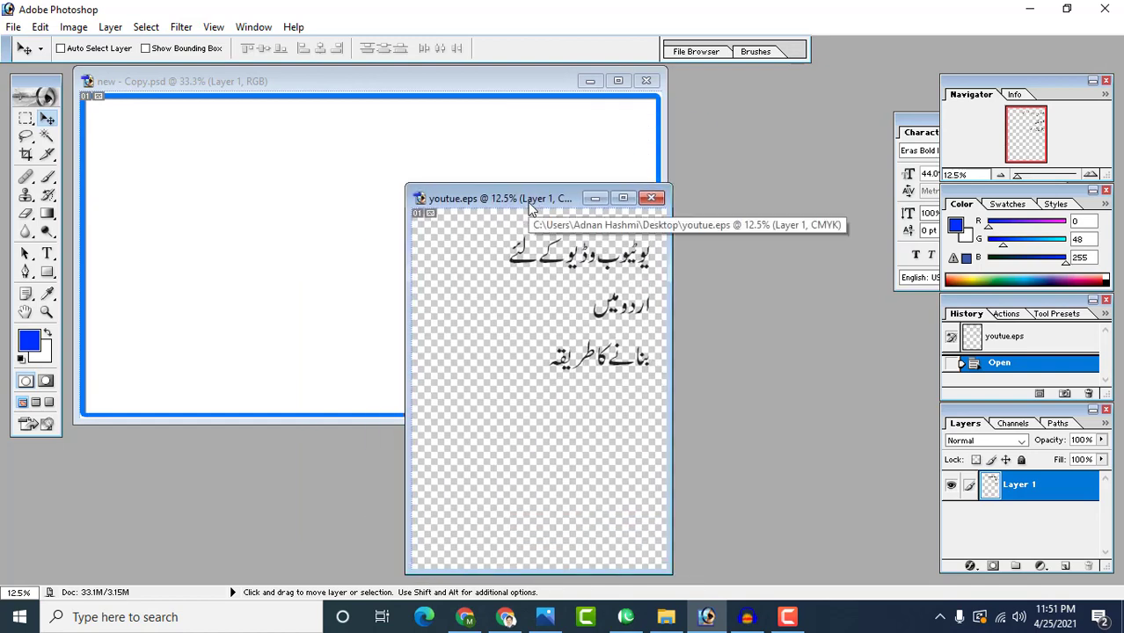
drag(529, 208, 424, 225)
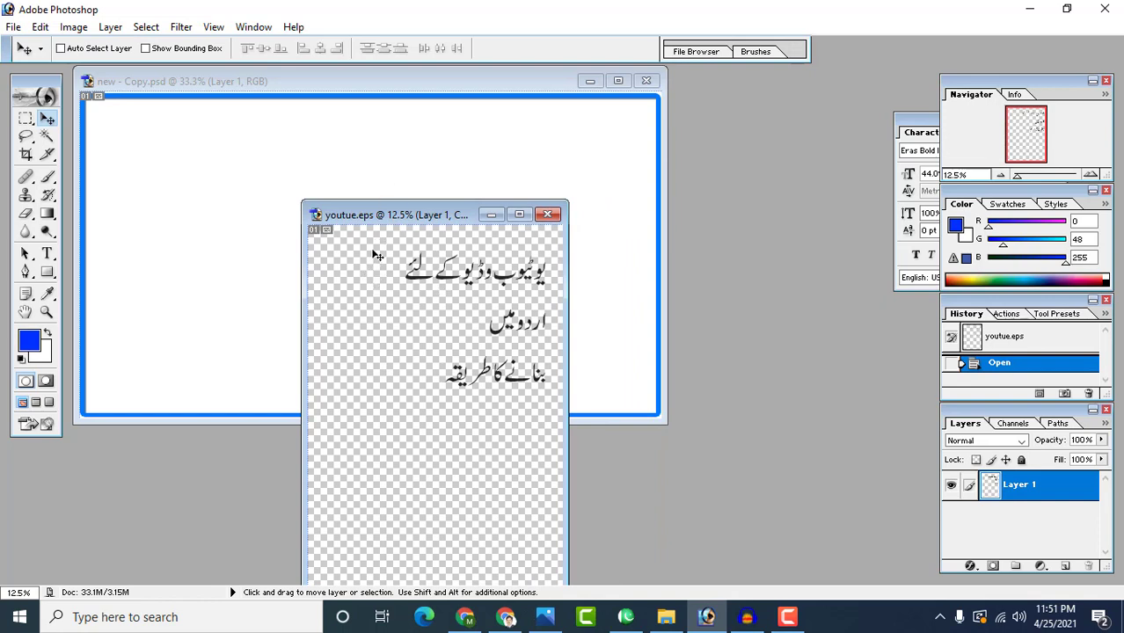
drag(414, 285, 326, 181)
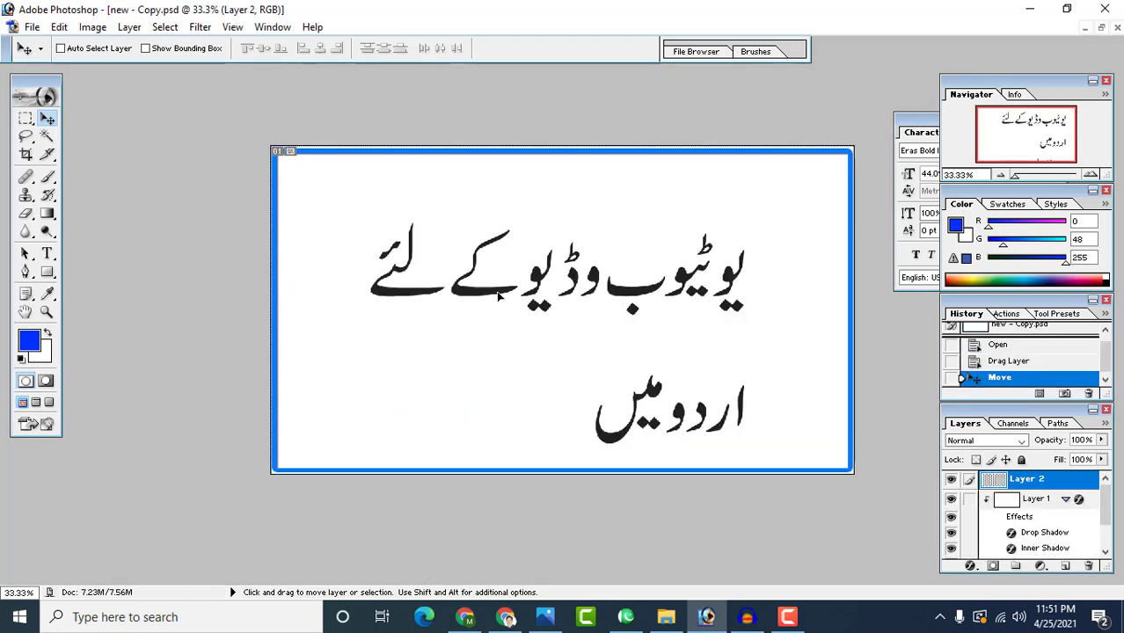
mouse_move(497, 298)
mouse_down()
mouse_move(507, 274)
mouse_move(505, 289)
mouse_up()
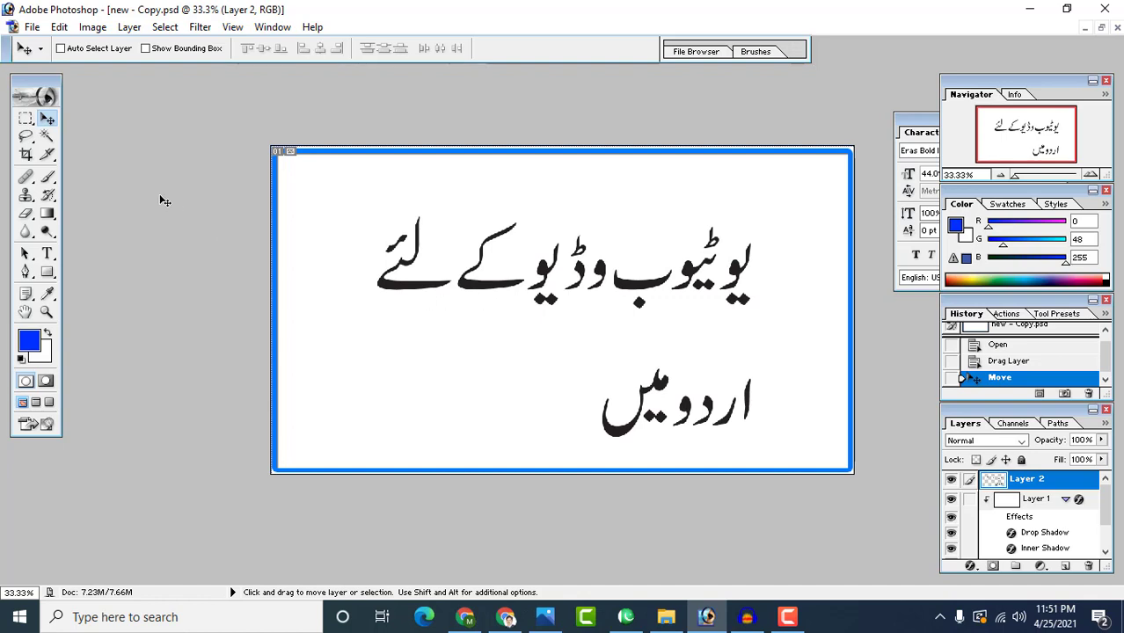
Cut the first Urdu line onto its own layer and position it near the upper edge of the blue frame.
click(25, 118)
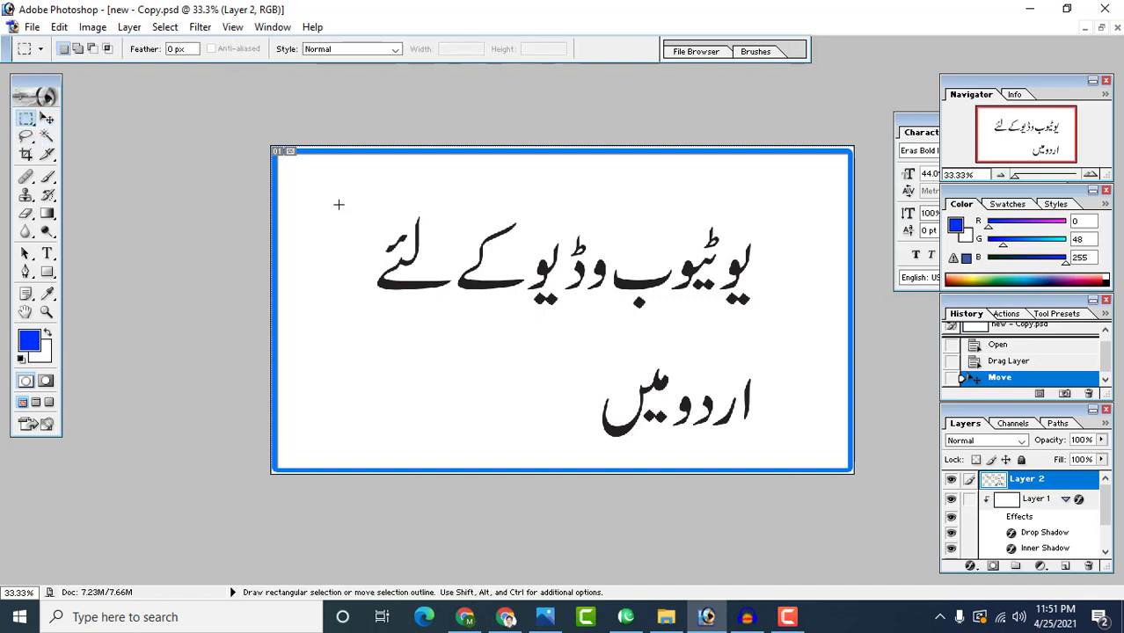
click(25, 120)
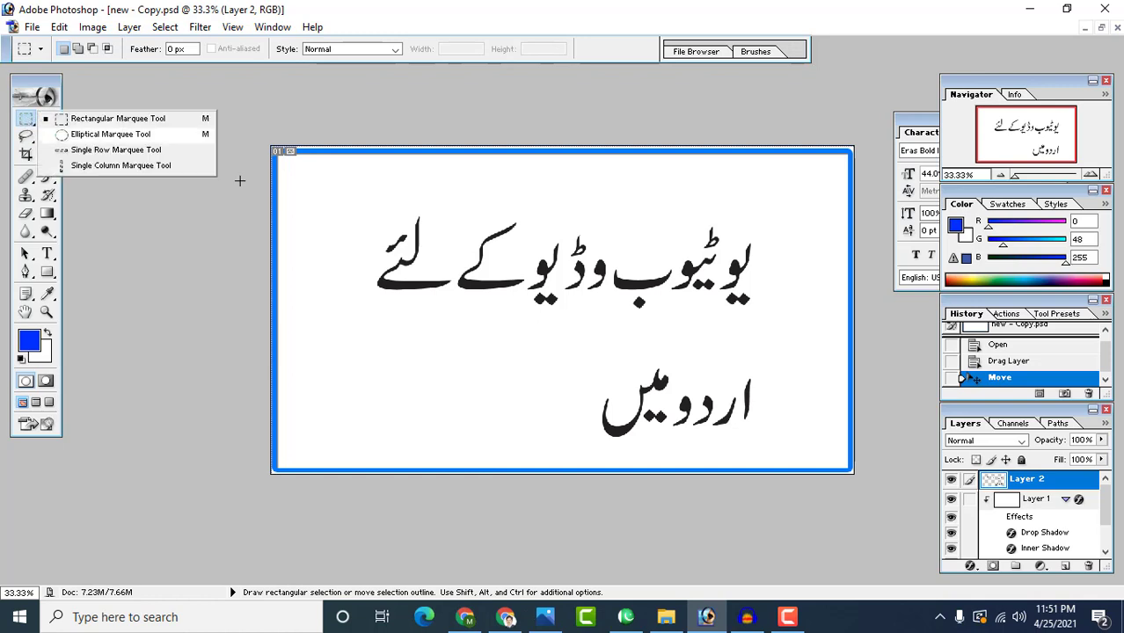
mouse_move(324, 191)
mouse_down()
mouse_move(350, 231)
mouse_move(690, 332)
mouse_move(783, 332)
mouse_up()
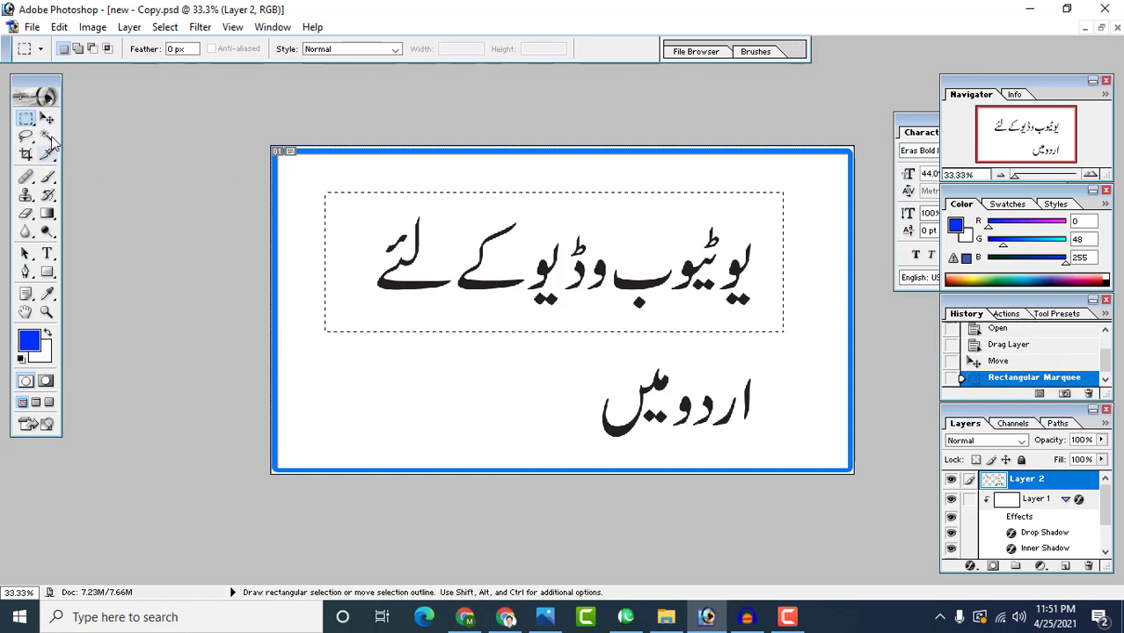
key(ctrl+x)
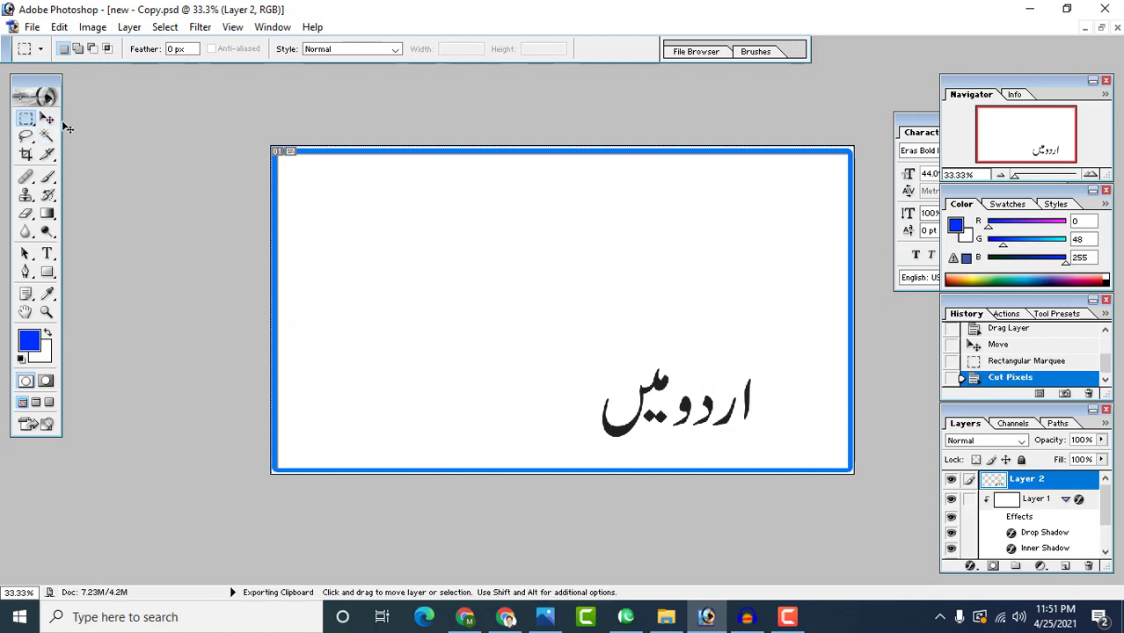
key(ctrl+v)
click(47, 120)
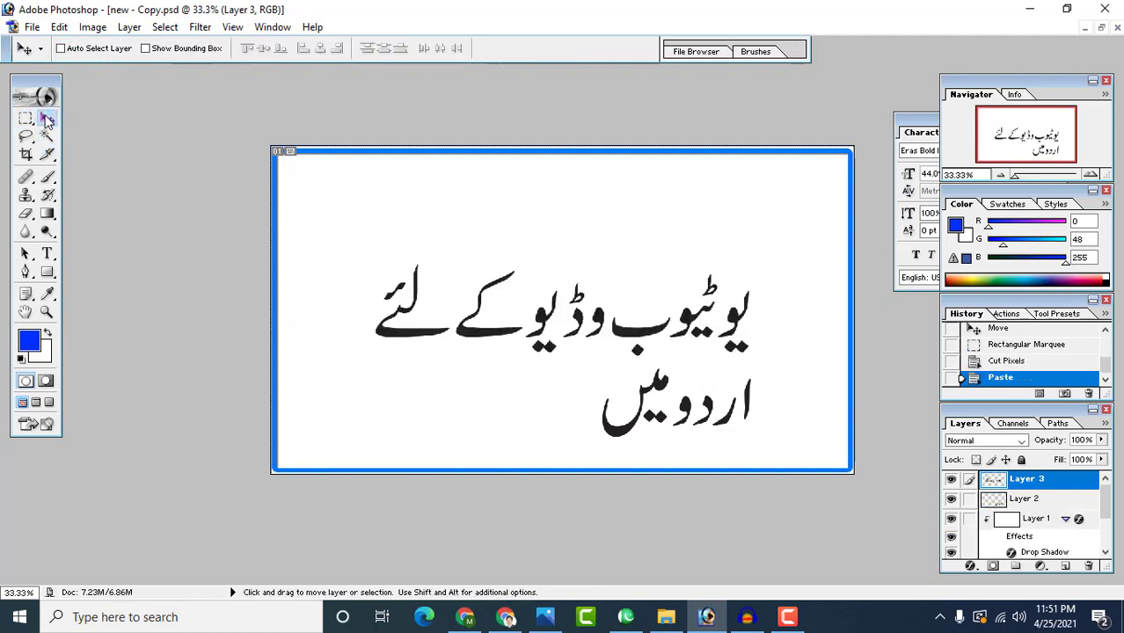
drag(556, 328, 576, 230)
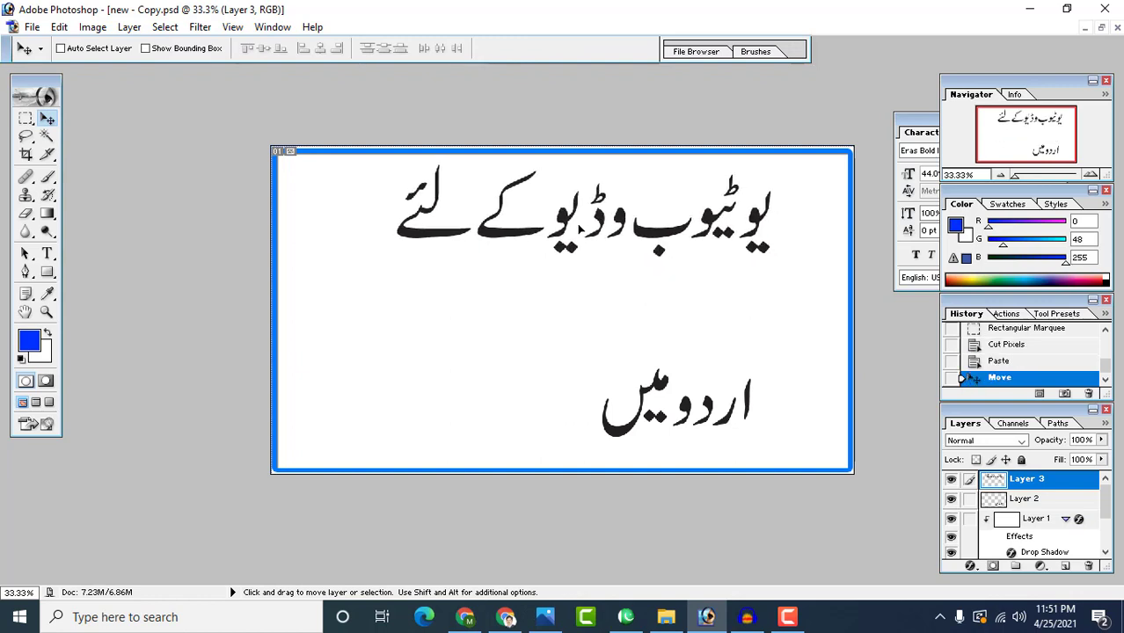
Scale the first Urdu line proportionally to about 129.6% so it nearly spans the frame's width.
key(ctrl+t)
drag(791, 272, 816, 267)
drag(397, 267, 332, 278)
drag(499, 255, 504, 249)
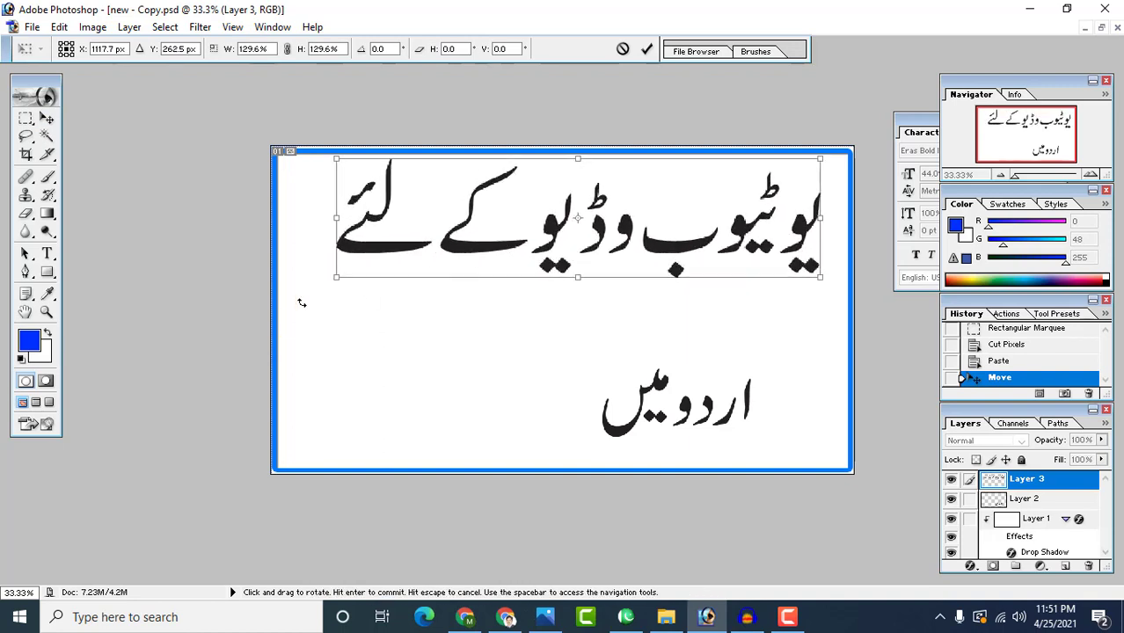
key(Return)
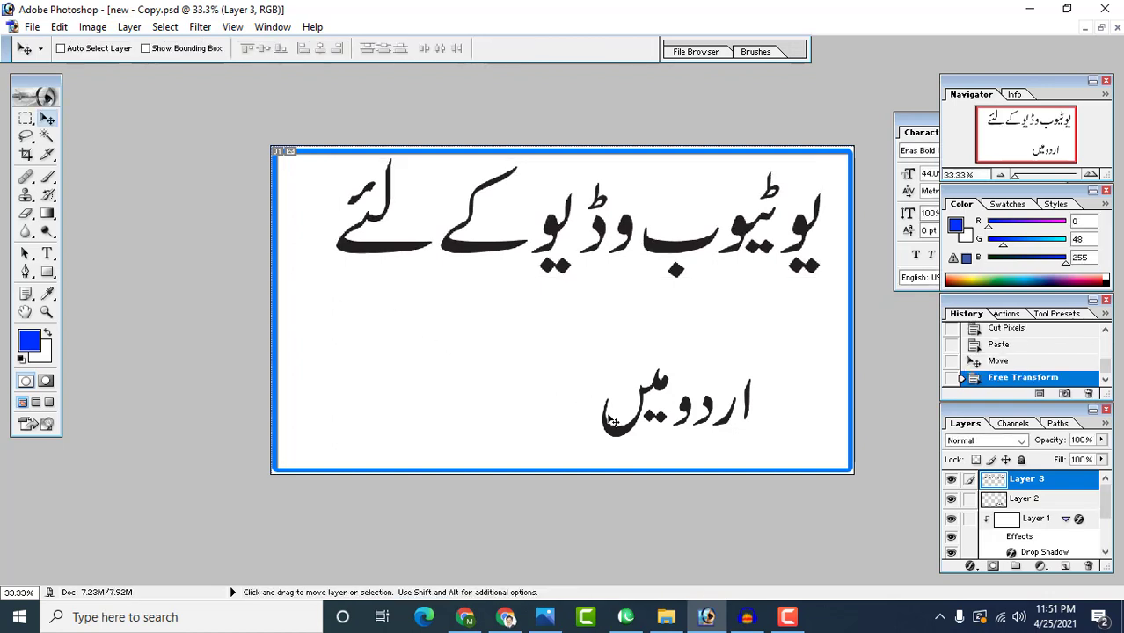
Select Layer 2 and move the remaining Urdu lines up, directly beneath the first line.
right_click(616, 433)
click(626, 440)
drag(620, 436, 585, 334)
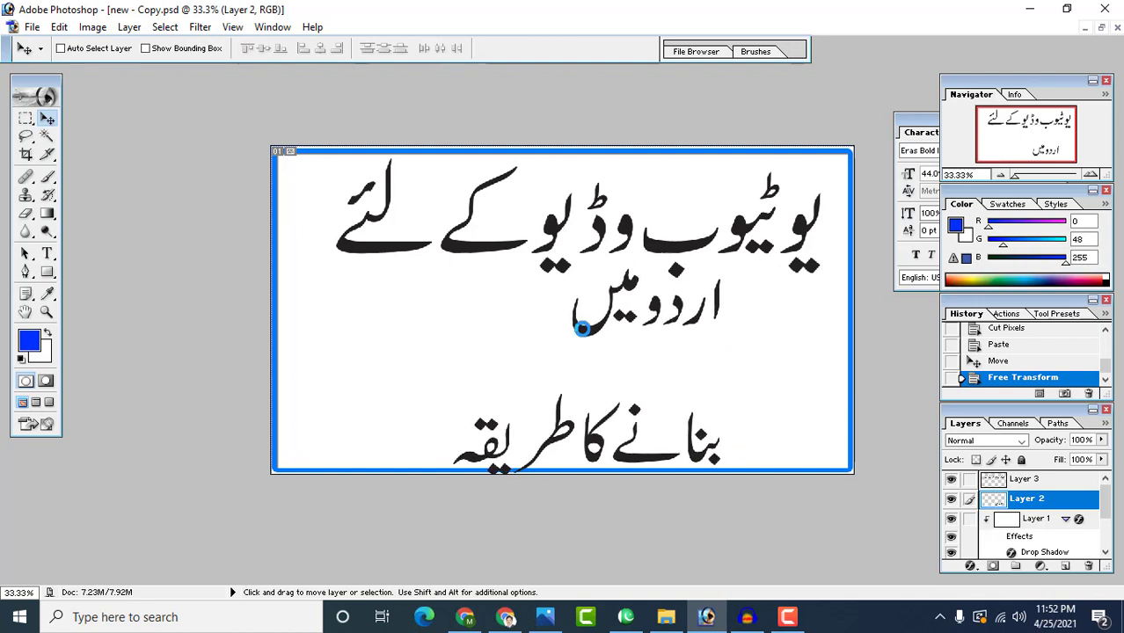
Cut the second Urdu line onto its own layer and place it under the right end of the first line.
click(25, 117)
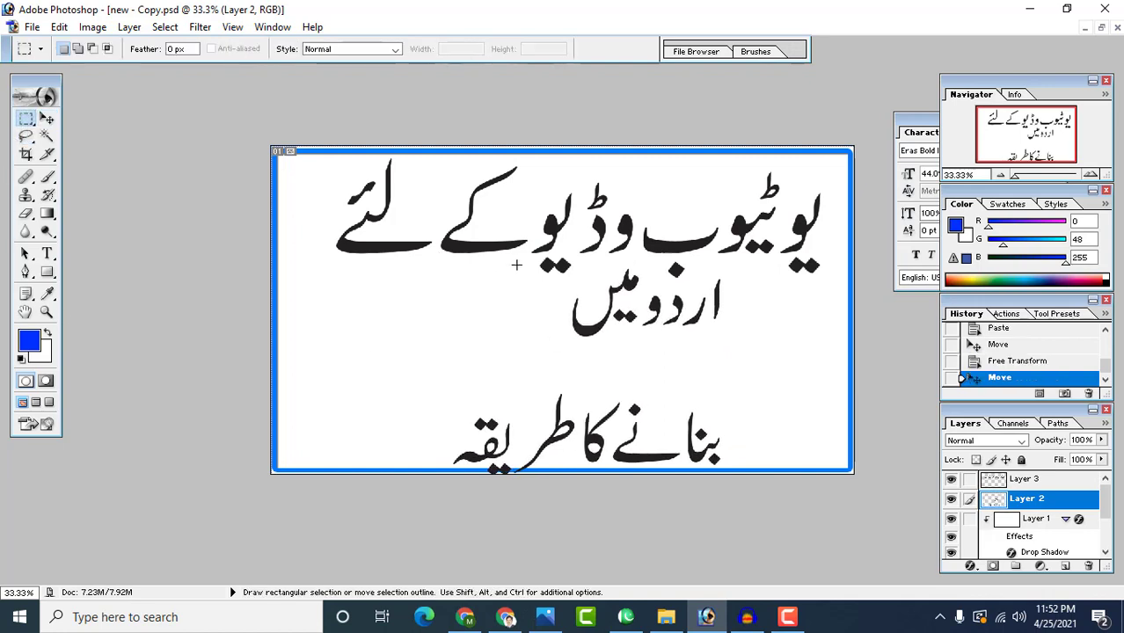
drag(513, 265, 769, 359)
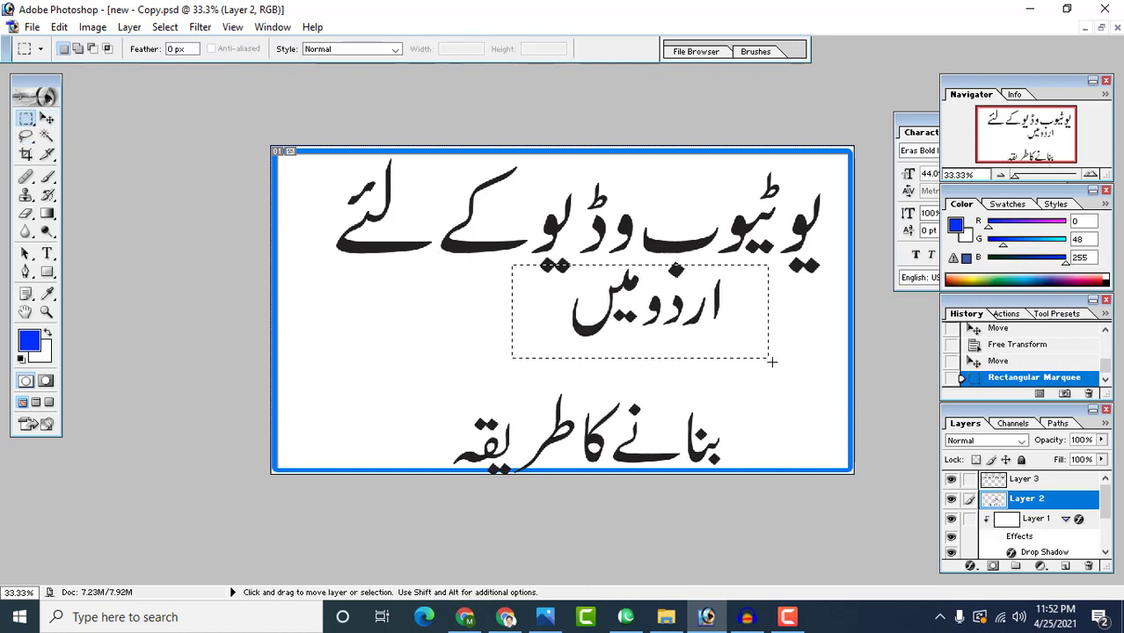
key(ctrl+x)
key(ctrl+v)
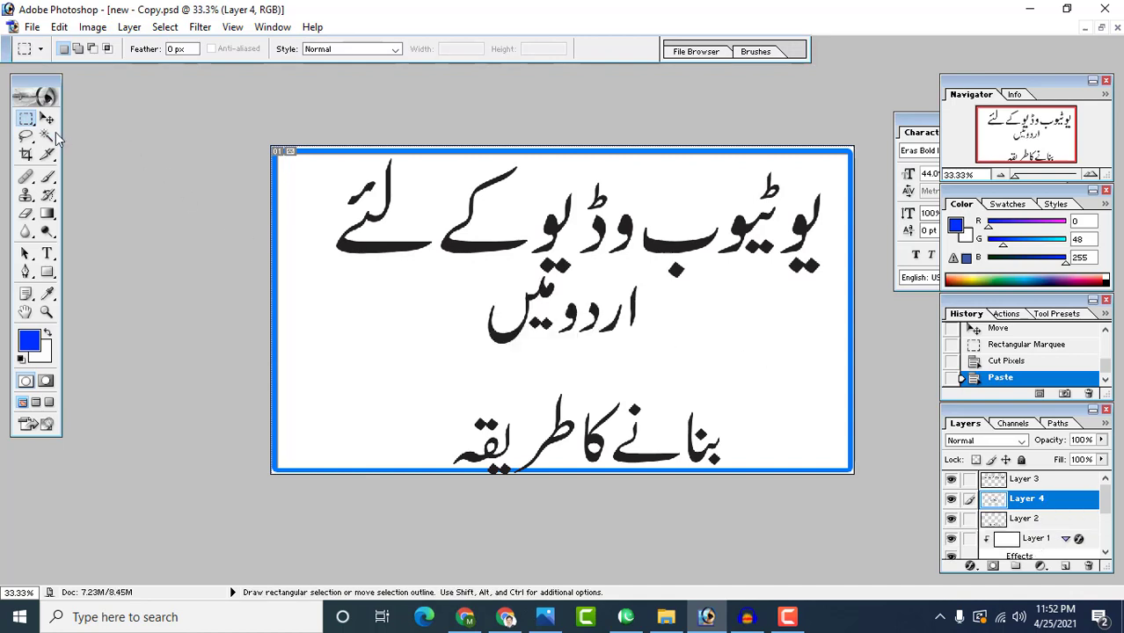
click(49, 120)
drag(551, 317, 718, 338)
Enlarge the second Urdu line proportionally and place it near the frame's right edge under the first line.
key(ctrl+t)
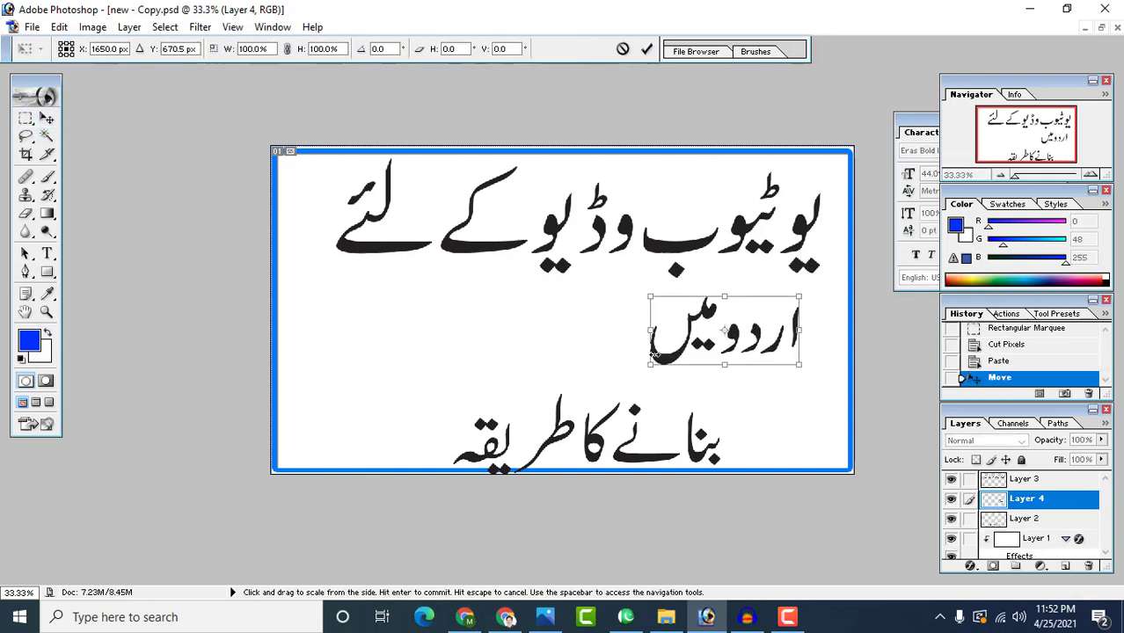
drag(651, 364, 592, 389)
drag(704, 364, 724, 354)
right_click(624, 456)
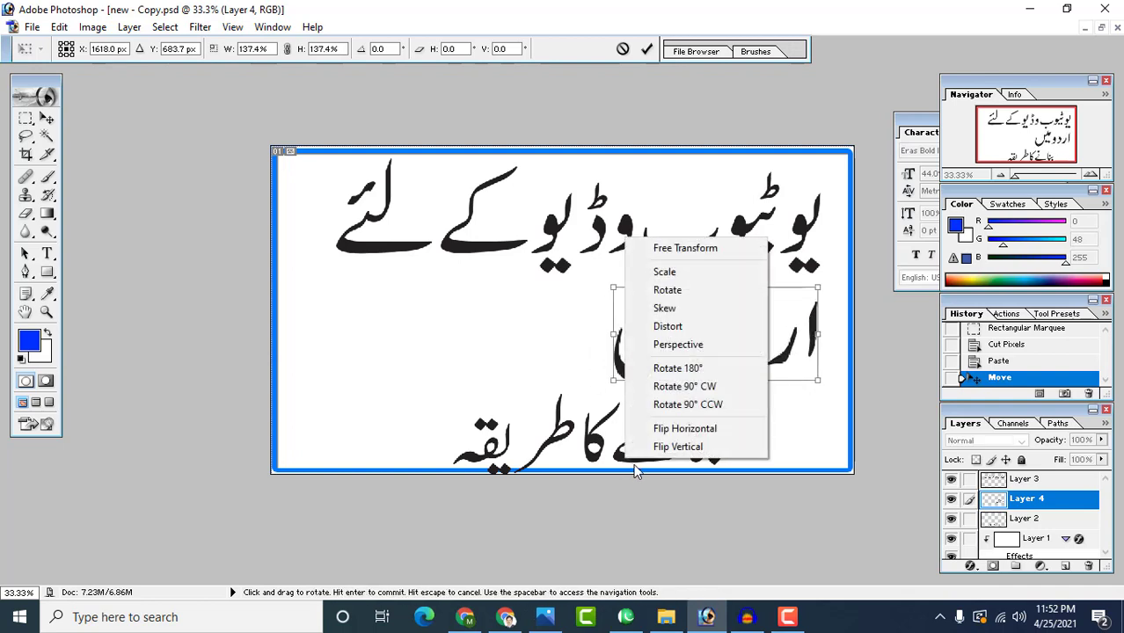
click(634, 463)
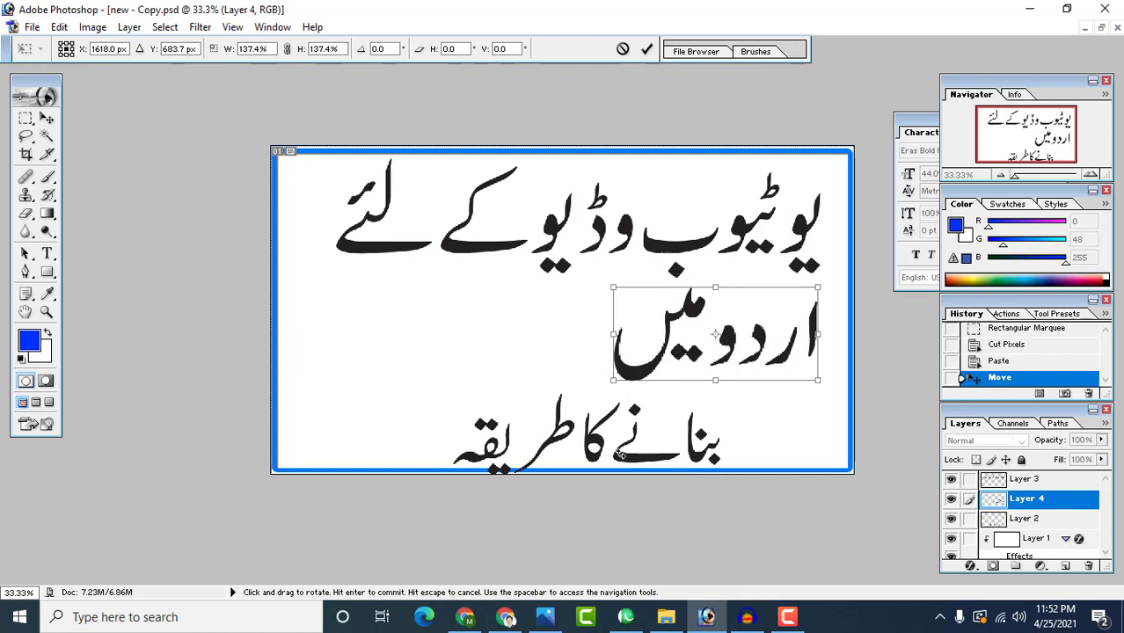
drag(613, 380, 700, 345)
key(Return)
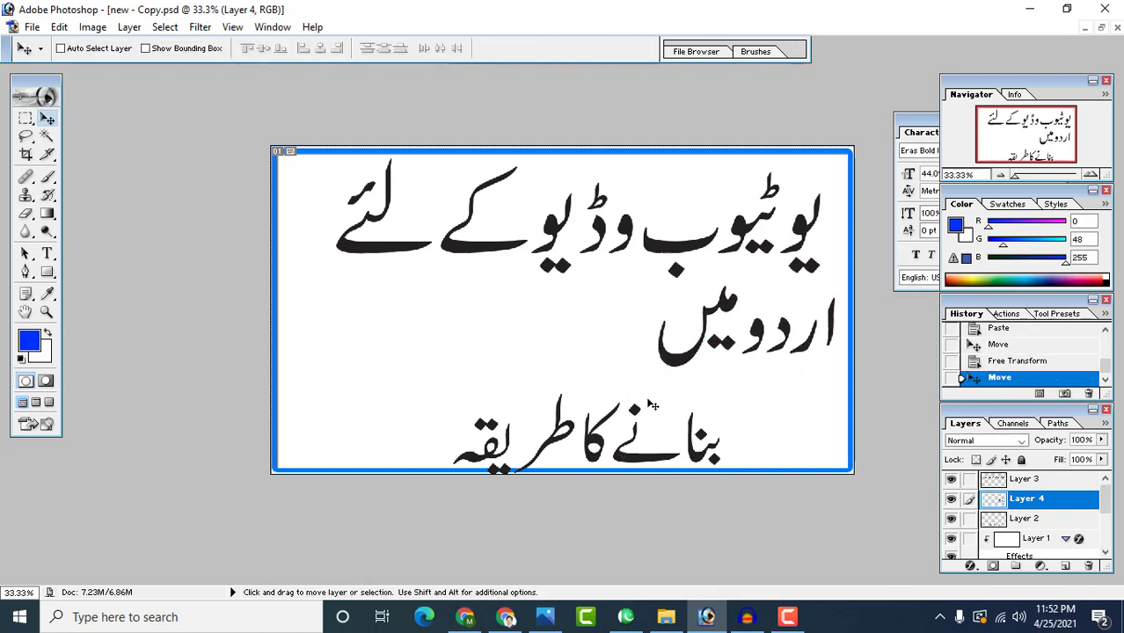
Select the third Urdu line's layer, move it up inside the blue frame, and enlarge it slightly.
right_click(623, 464)
click(630, 468)
drag(630, 466, 636, 445)
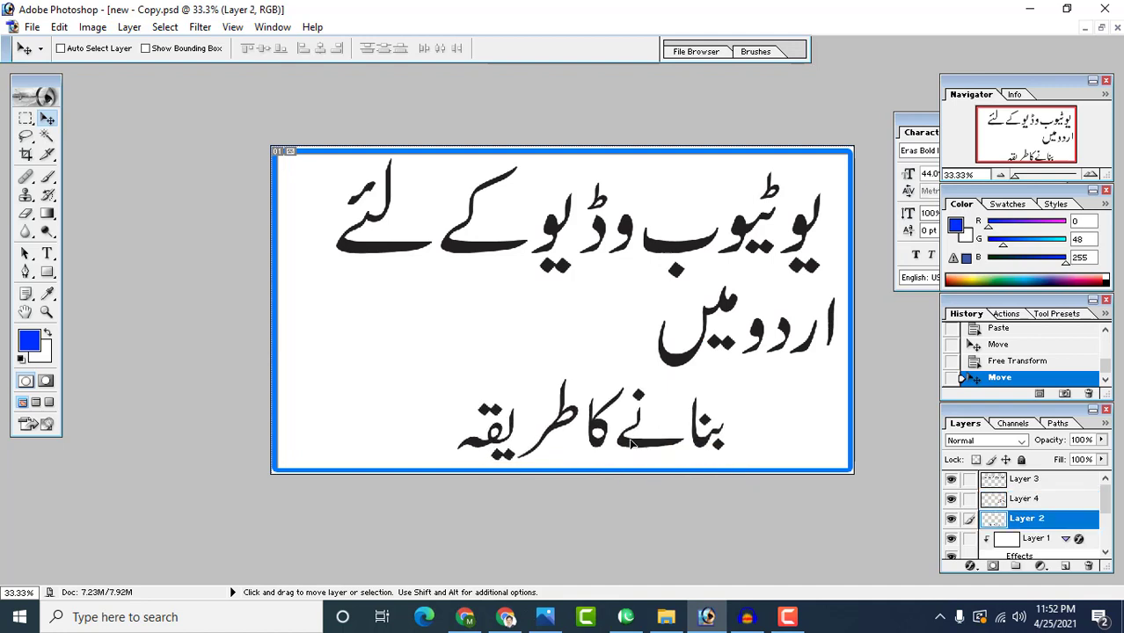
key(ctrl+t)
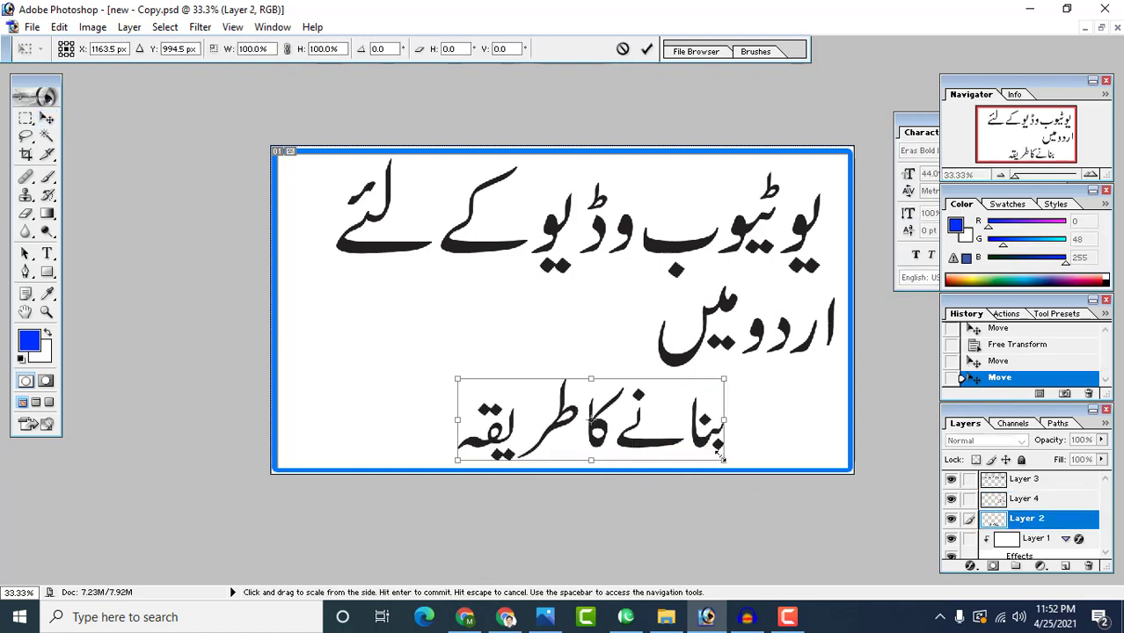
drag(727, 460, 747, 472)
key(Return)
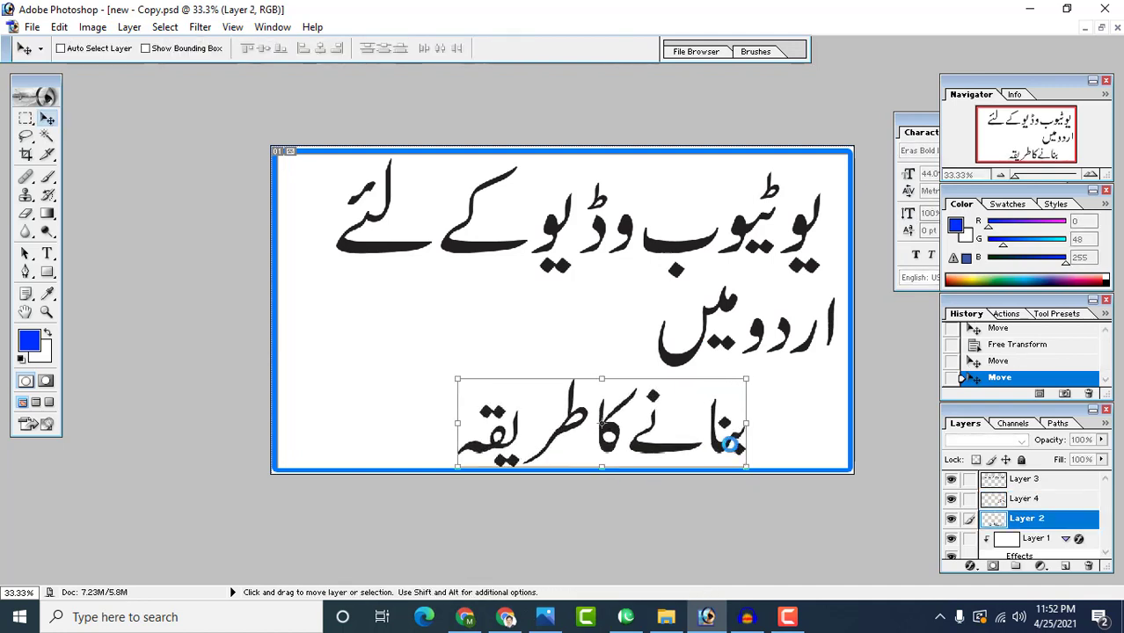
drag(704, 436, 696, 432)
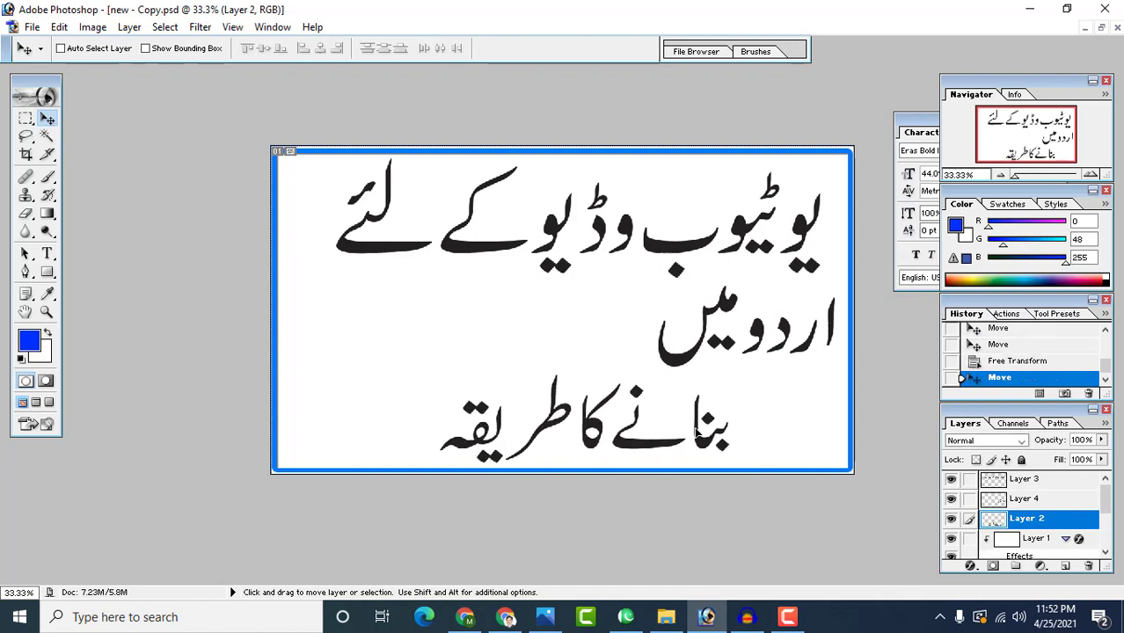
Select Layer 3, which holds the first Urdu line.
right_click(668, 245)
click(659, 251)
right_click(659, 250)
click(669, 258)
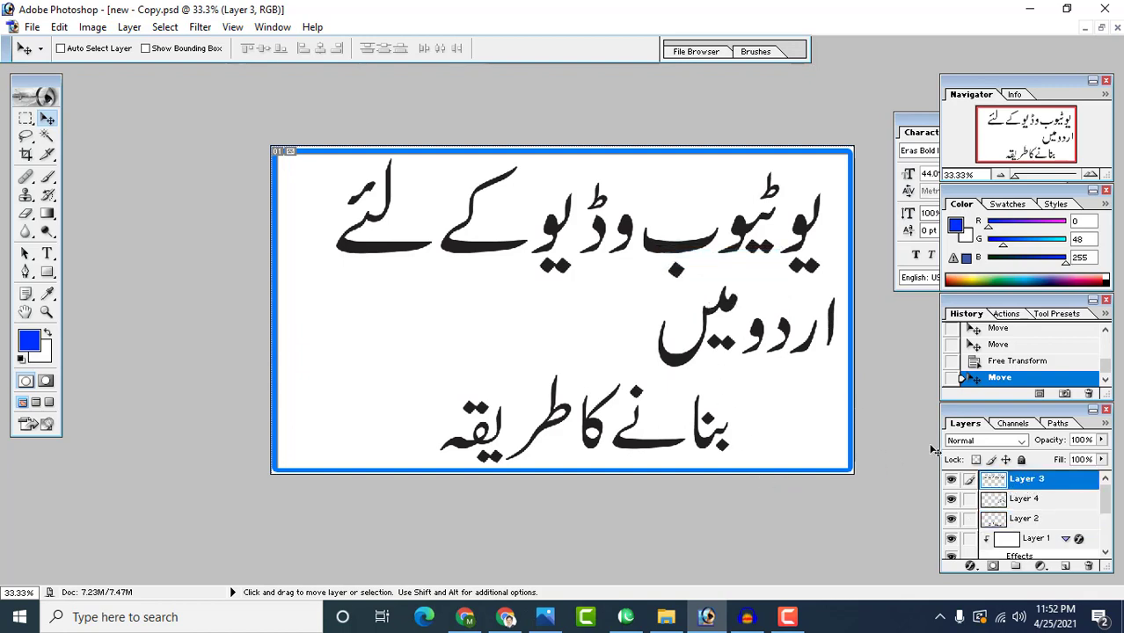
right_click(1065, 487)
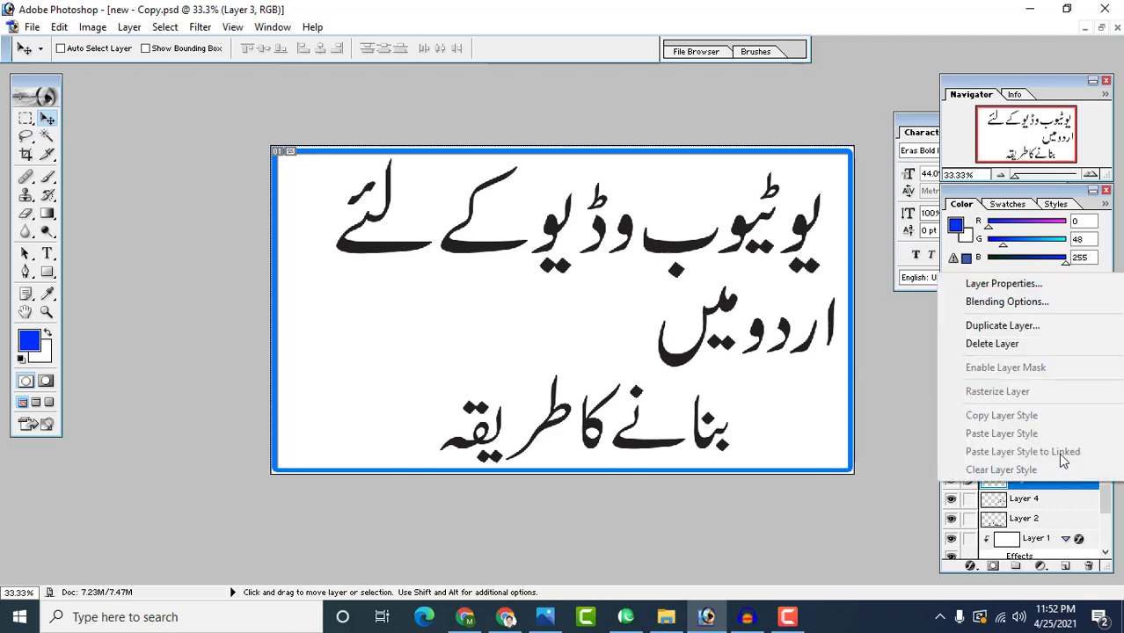
click(998, 231)
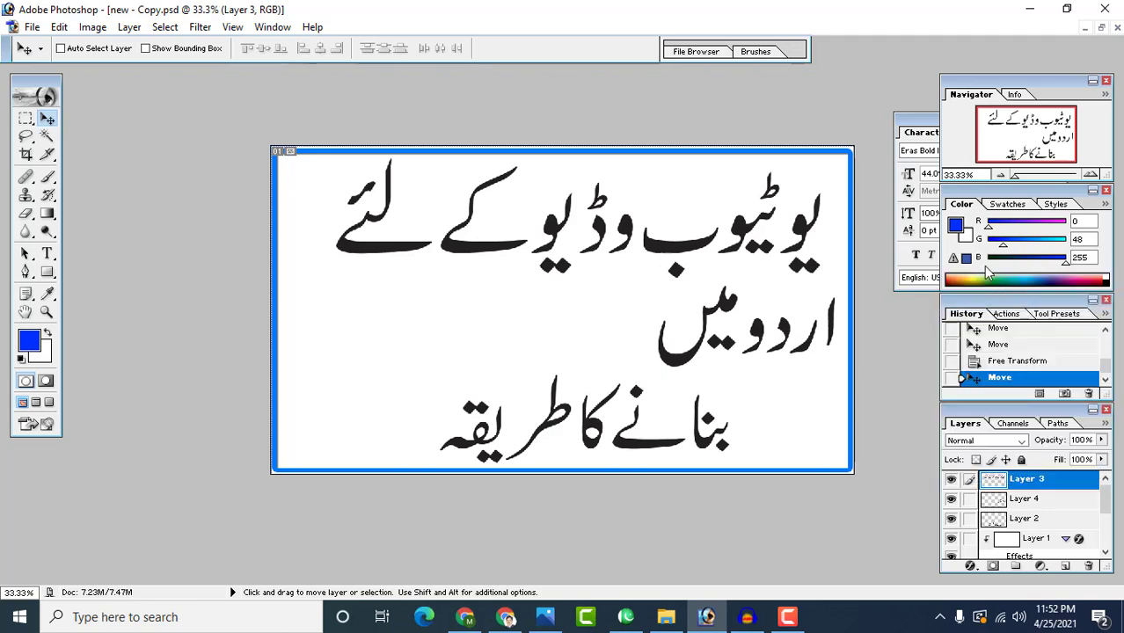
click(815, 438)
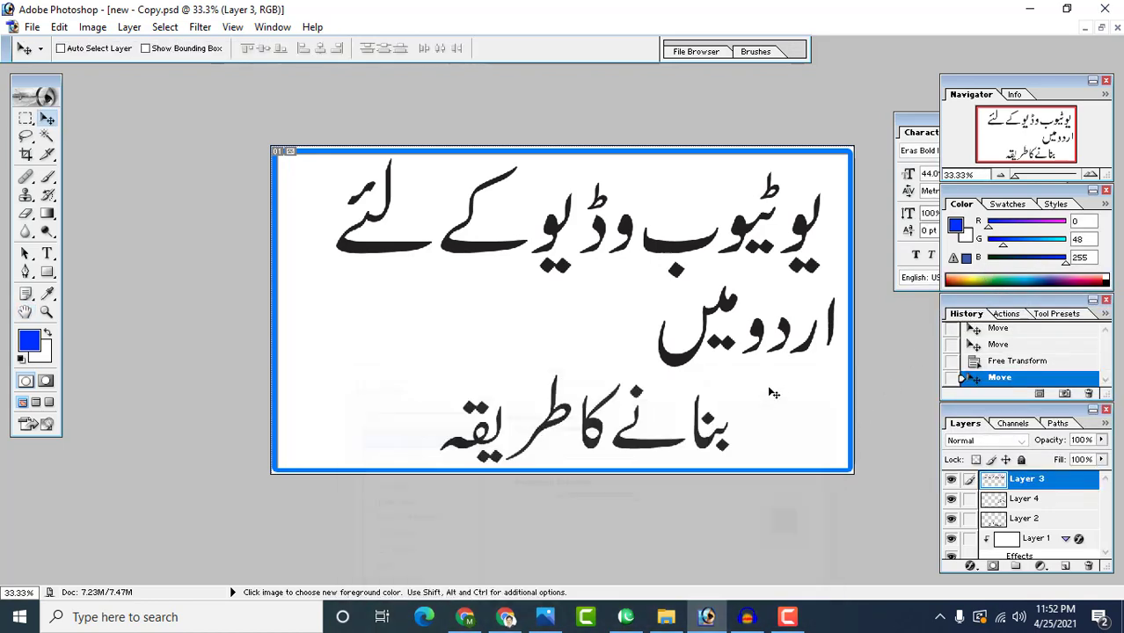
Nudge the first Urdu line slightly left and give its layer a dark green color overlay, 1F5F09.
mouse_move(685, 255)
mouse_down()
mouse_move(667, 253)
mouse_move(669, 267)
mouse_move(670, 252)
mouse_up()
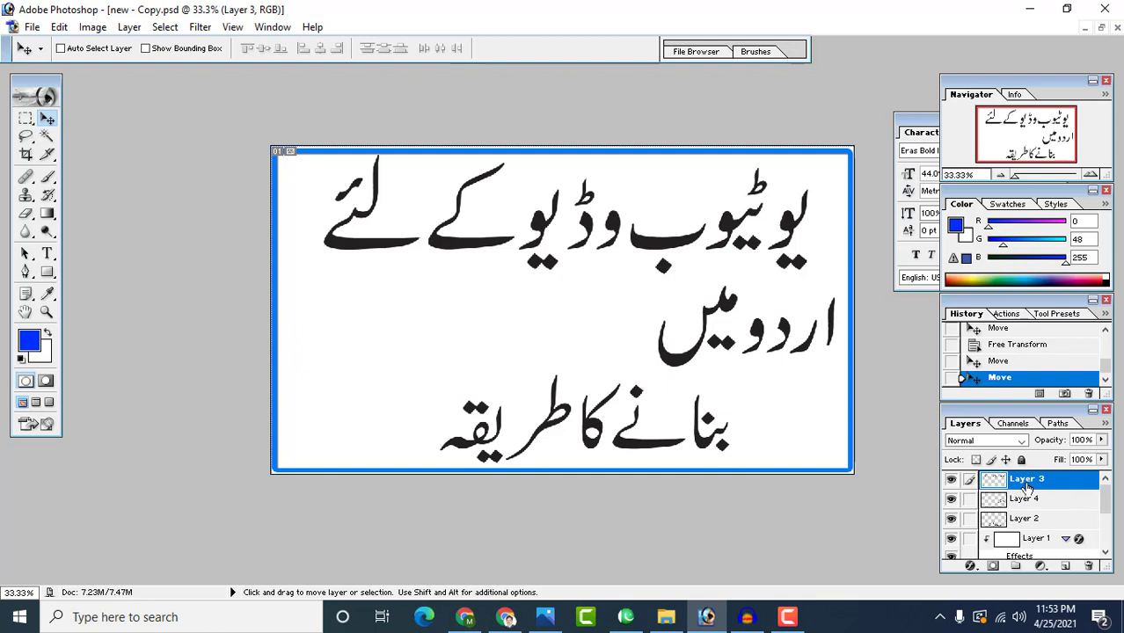
right_click(1027, 487)
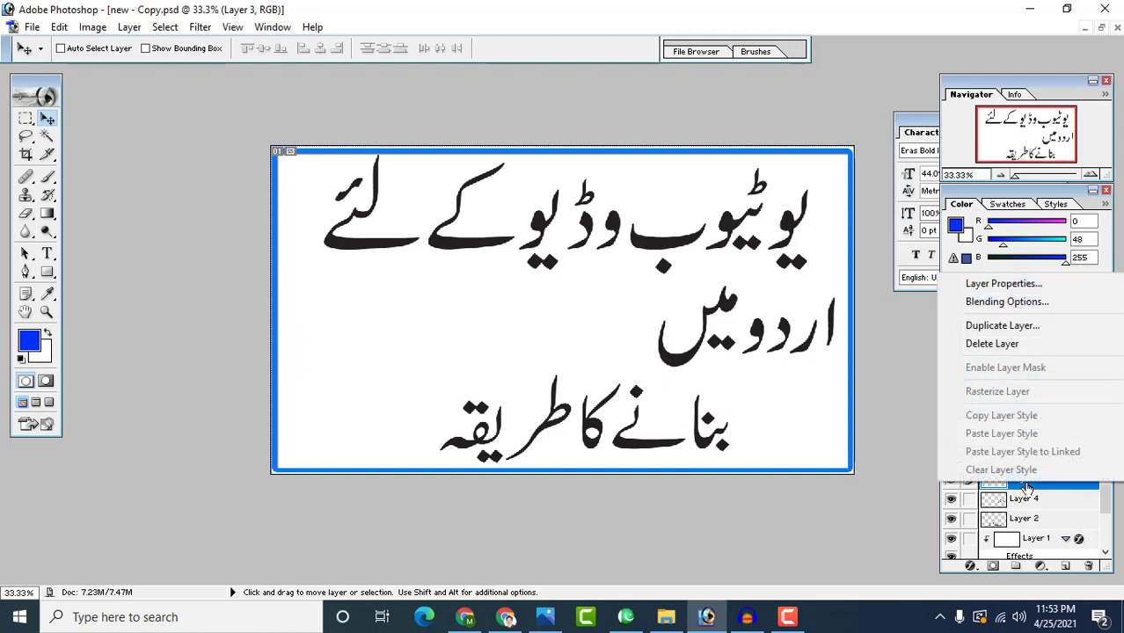
click(1006, 301)
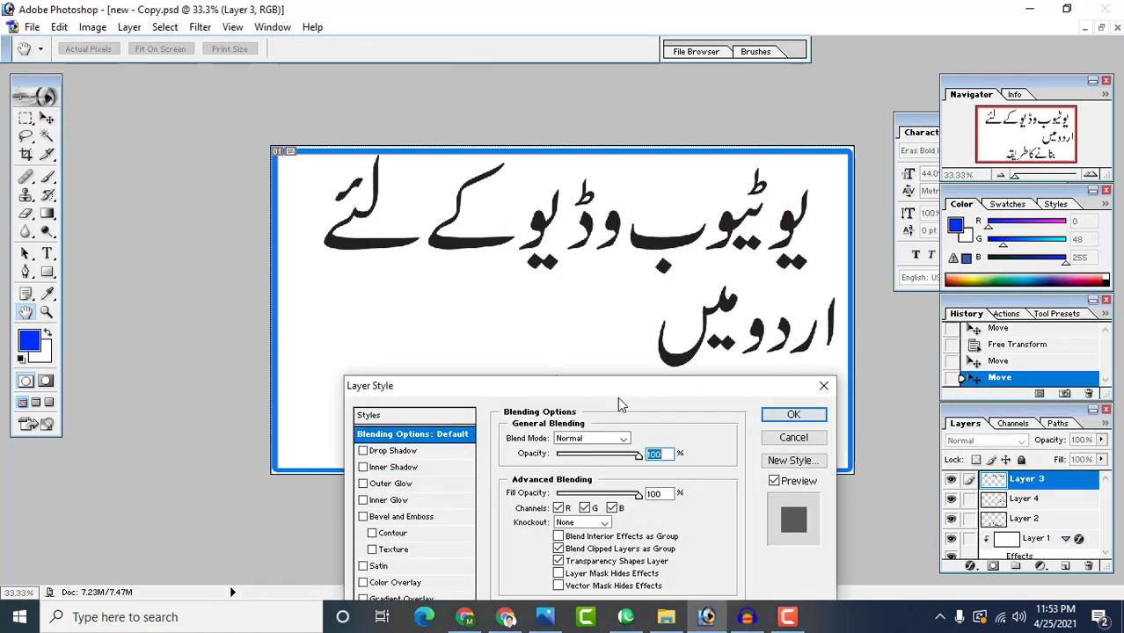
drag(687, 384, 1051, 236)
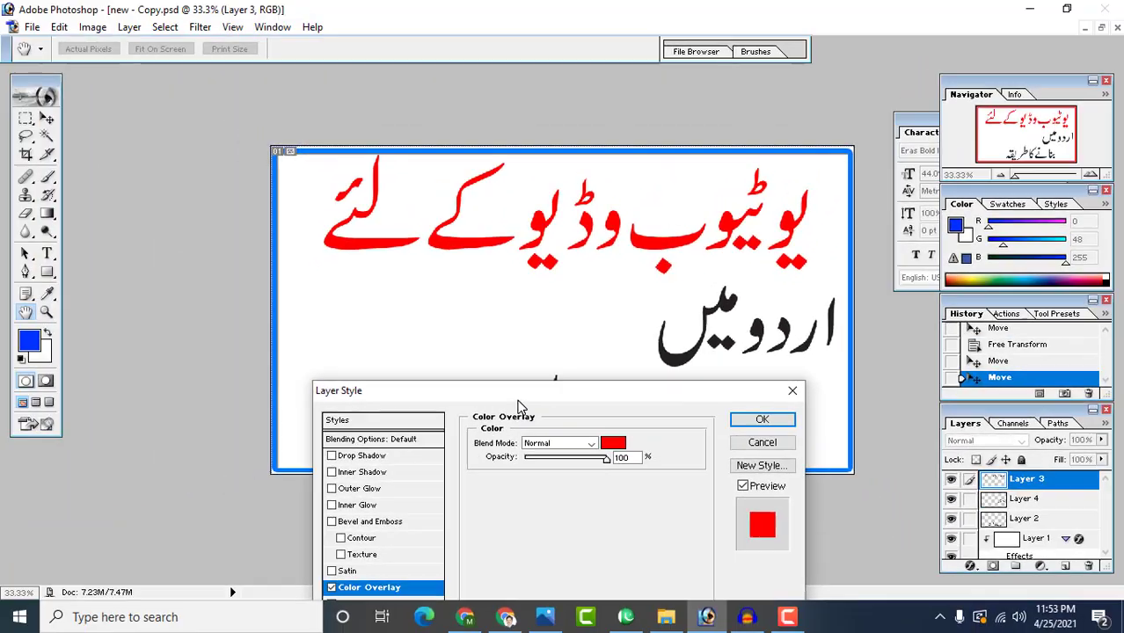
click(616, 445)
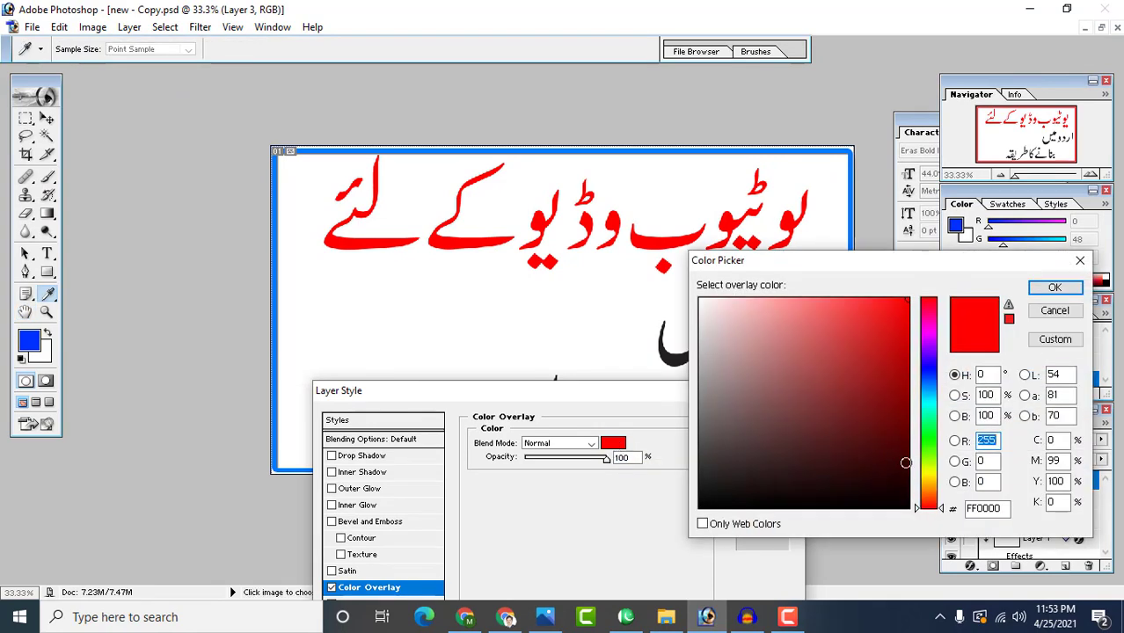
drag(923, 474, 951, 380)
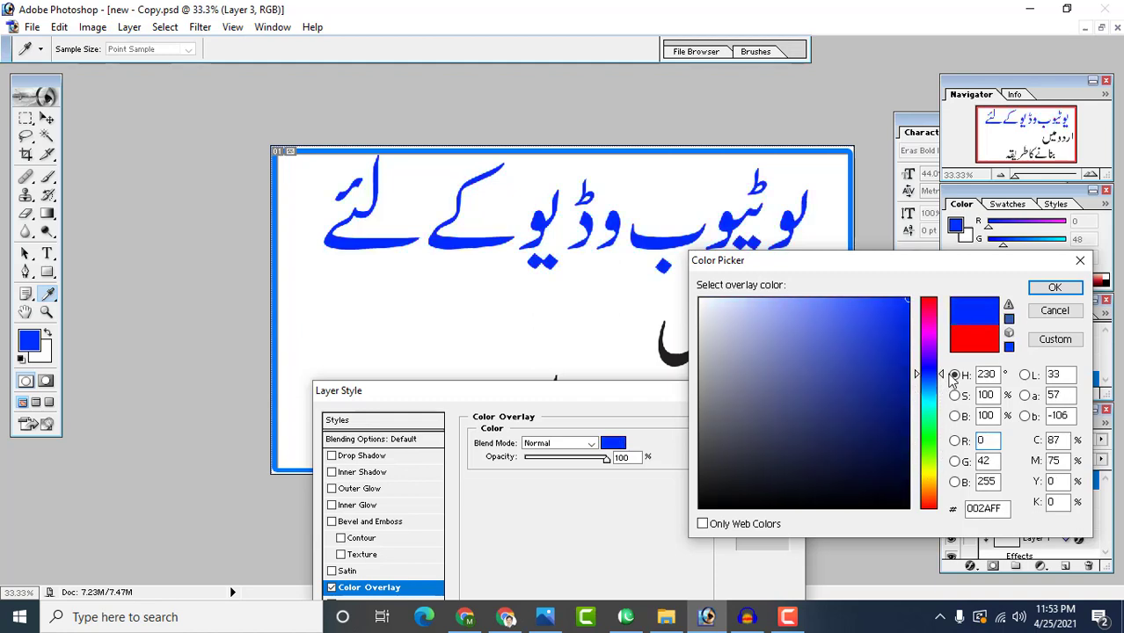
mouse_move(944, 376)
mouse_down()
mouse_move(943, 408)
mouse_move(845, 338)
mouse_move(765, 343)
mouse_move(755, 324)
mouse_move(800, 311)
mouse_move(878, 314)
mouse_move(889, 327)
mouse_up()
click(890, 424)
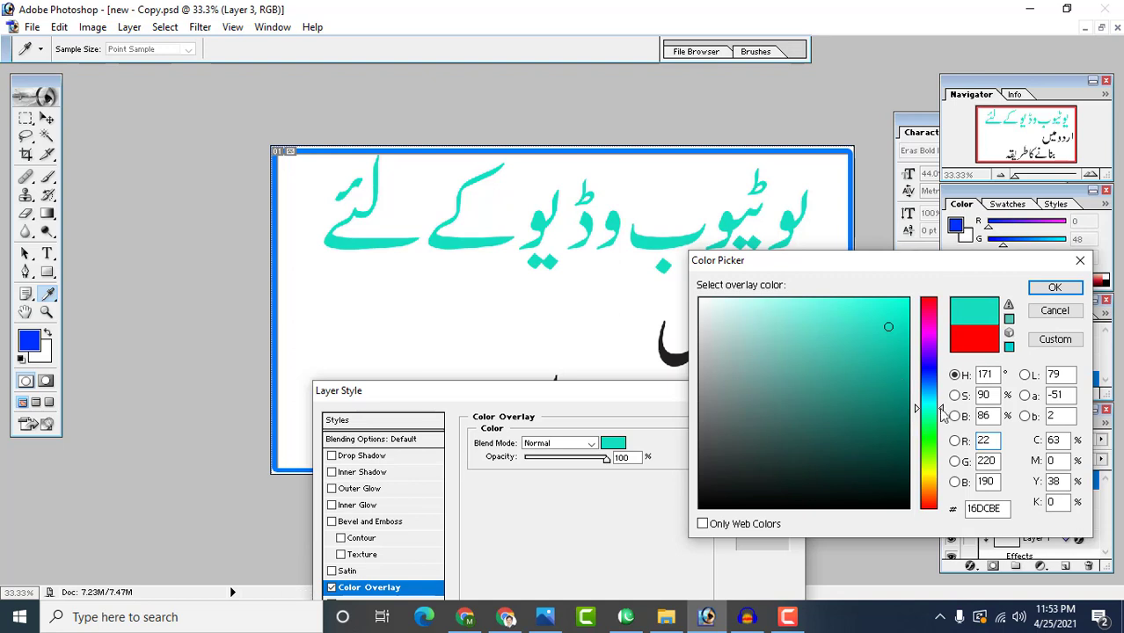
drag(942, 410, 943, 448)
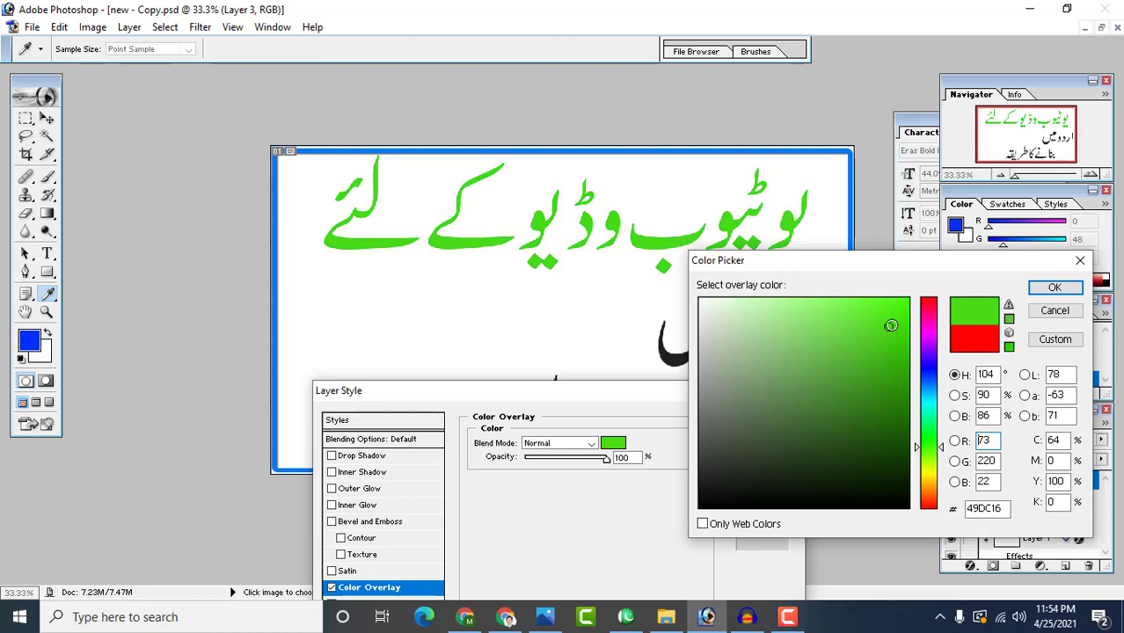
drag(891, 325, 888, 429)
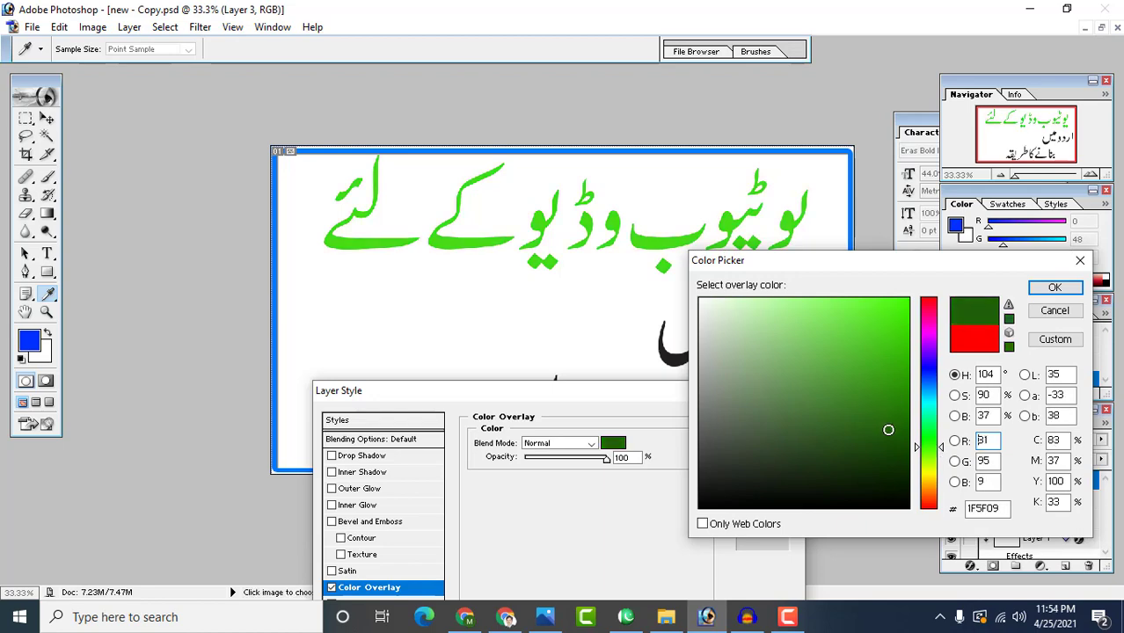
click(1054, 287)
click(761, 415)
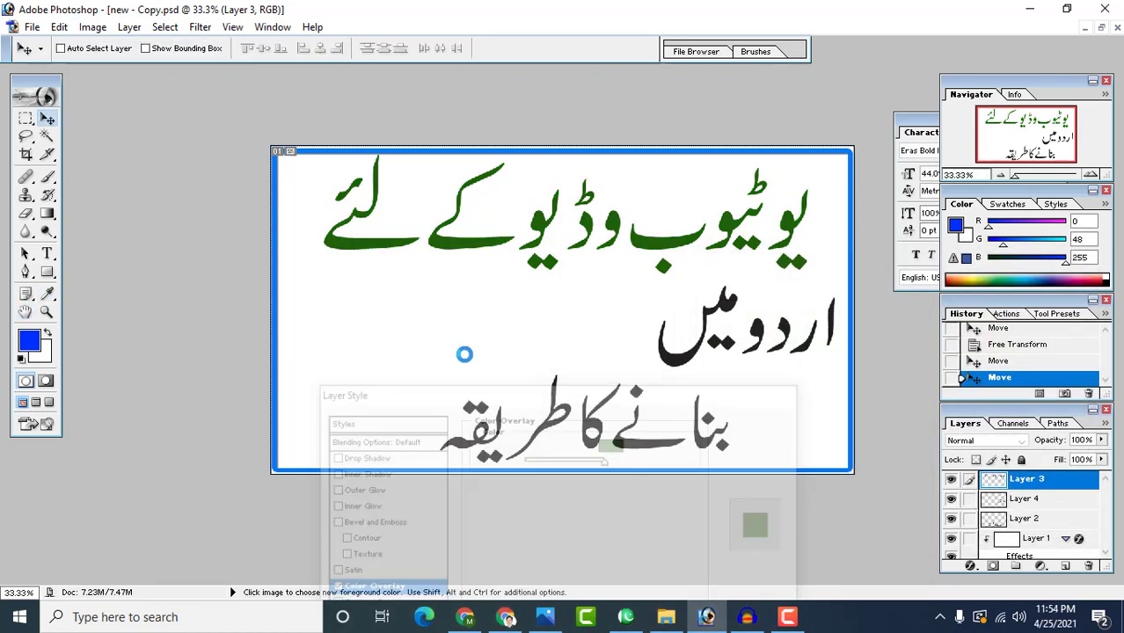
Copy a rectangular area of the white Layer 1 behind the left part of the first Urdu line onto a new layer.
click(24, 120)
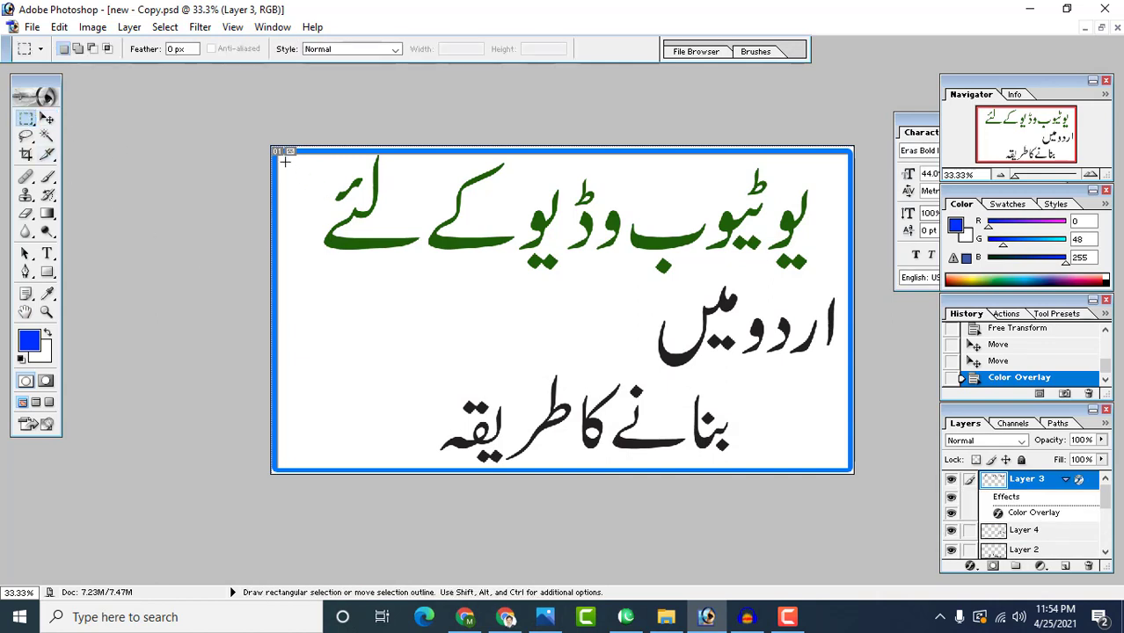
drag(299, 200, 518, 286)
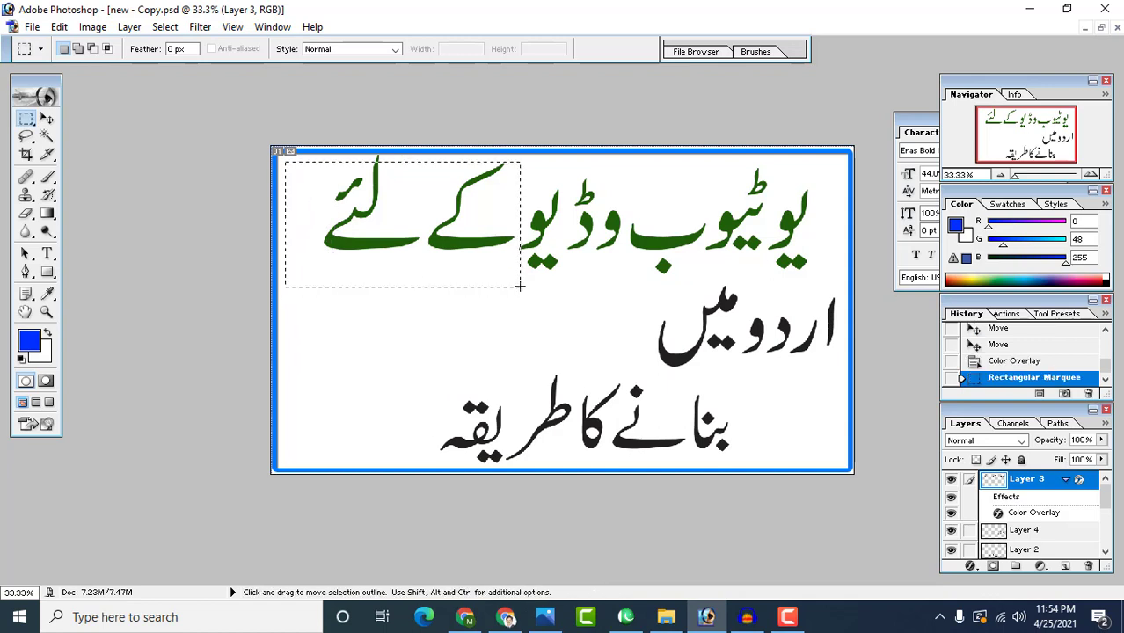
click(47, 121)
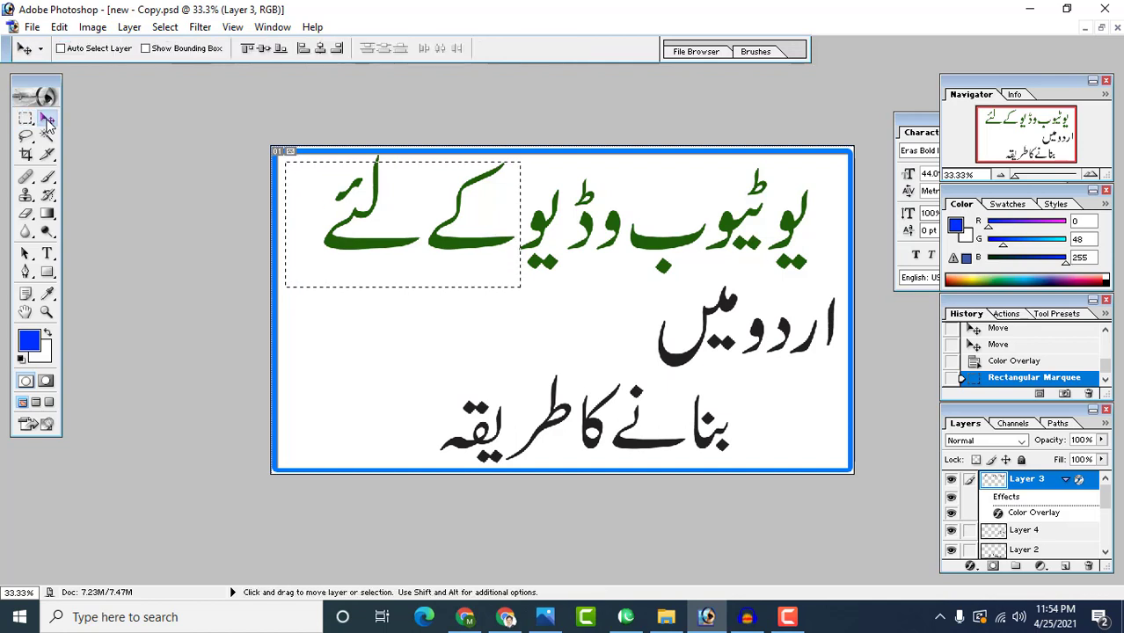
right_click(345, 350)
click(347, 351)
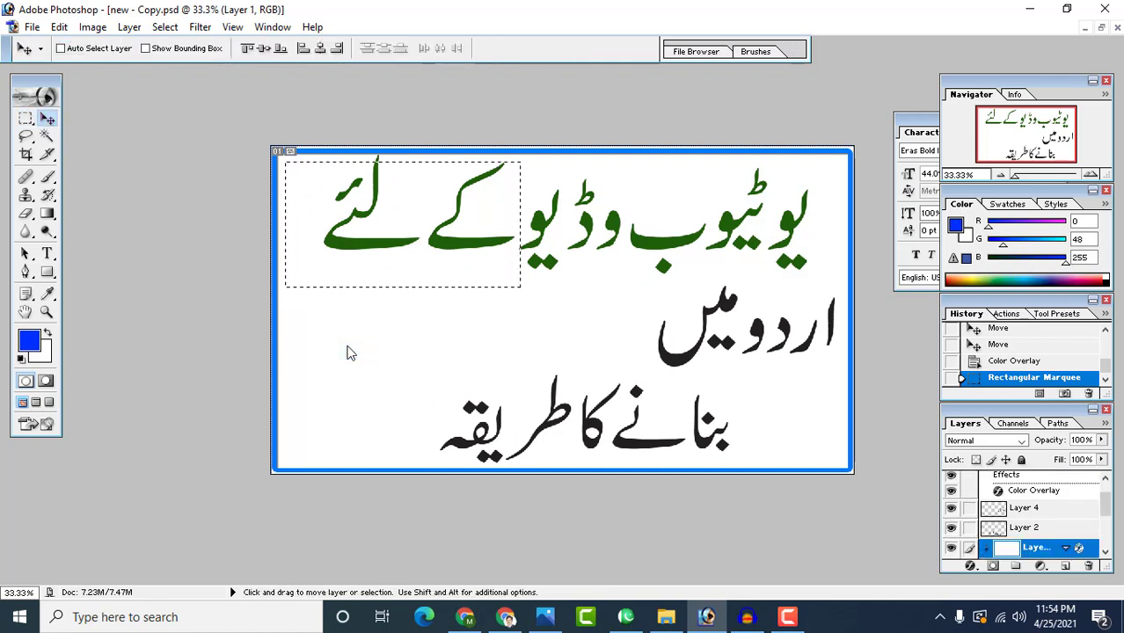
key(ctrl+v)
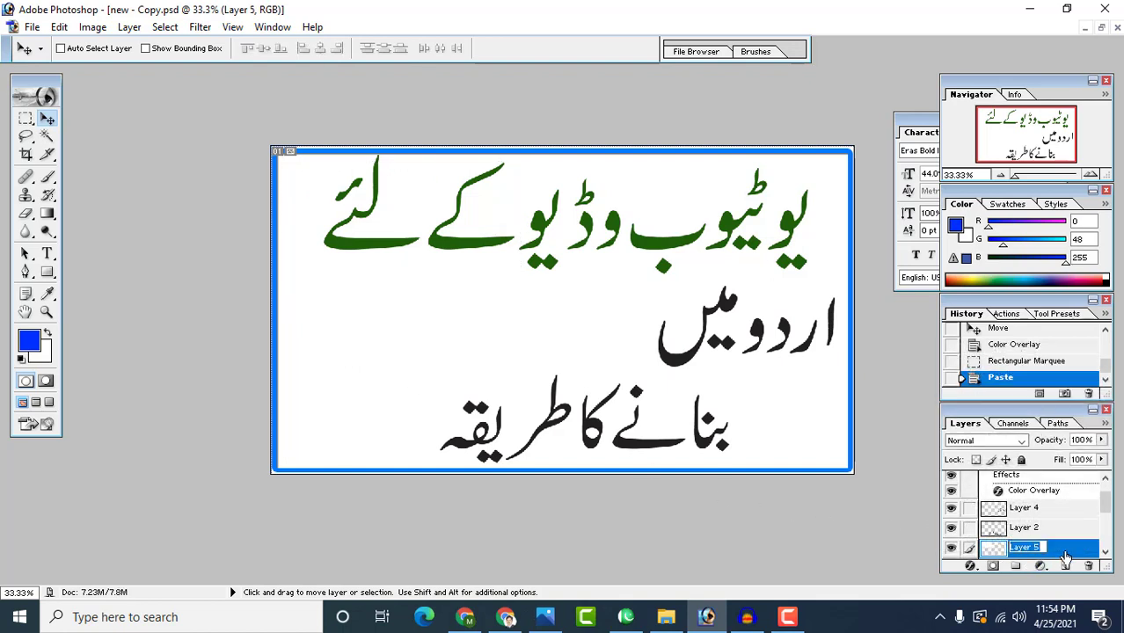
Apply a bright yellow color overlay to the pasted rectangle on Layer 5.
right_click(1066, 558)
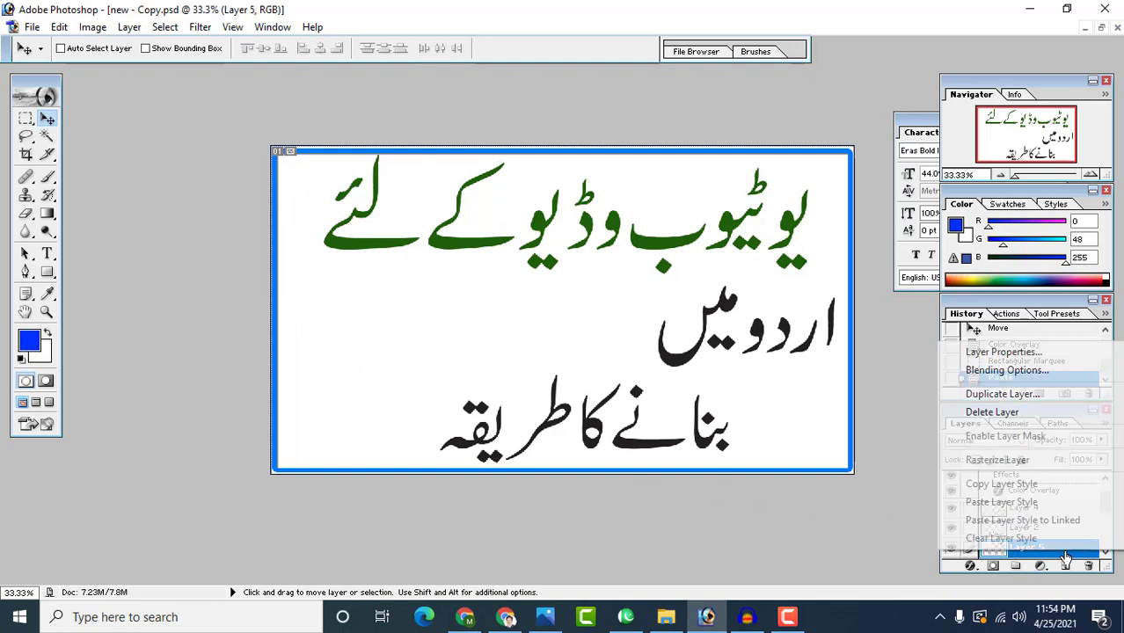
click(1039, 380)
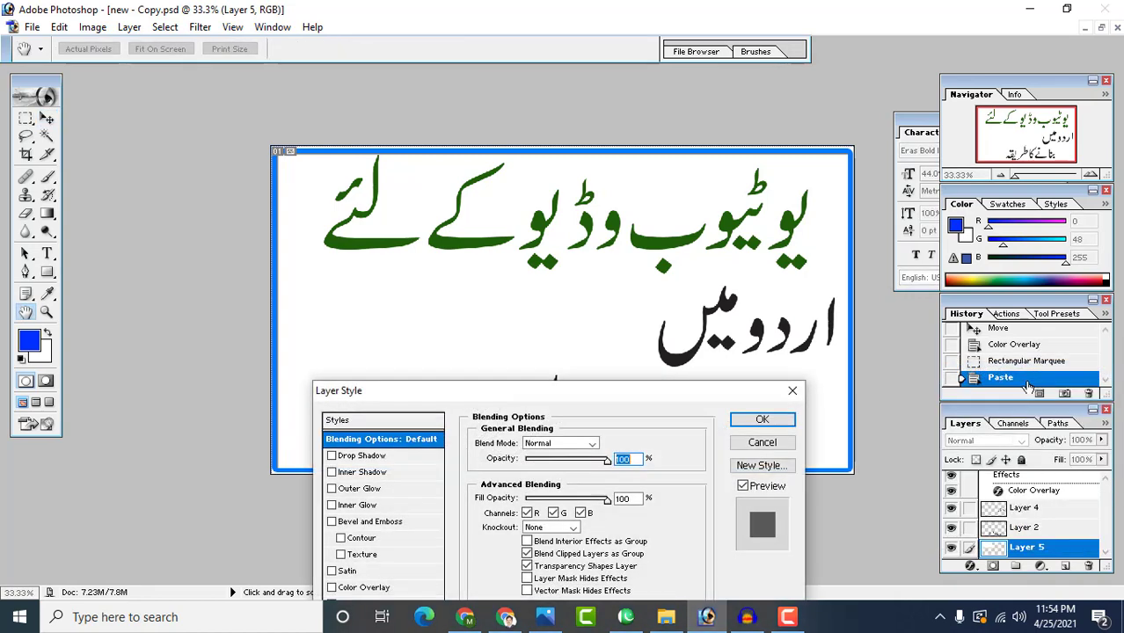
drag(479, 462, 831, 162)
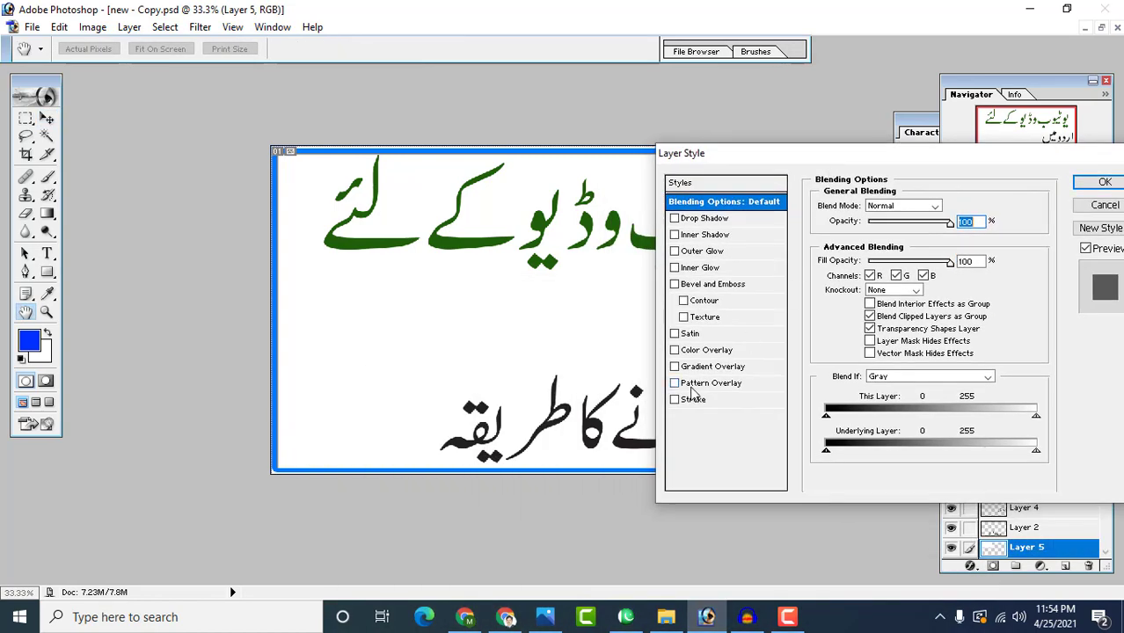
click(709, 352)
click(959, 207)
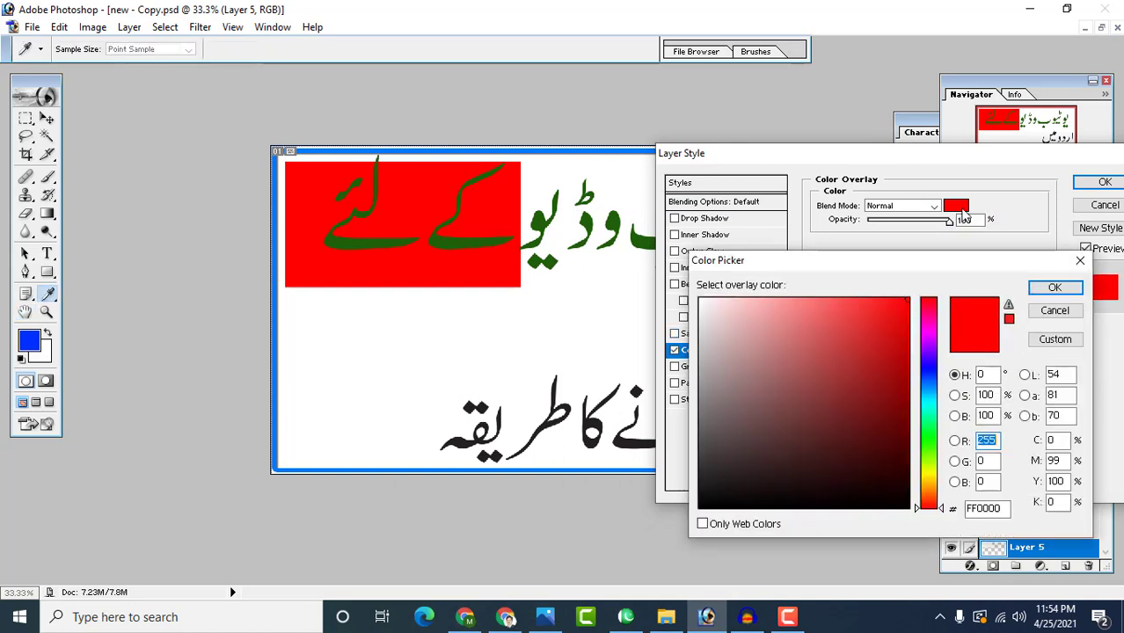
drag(937, 464, 937, 472)
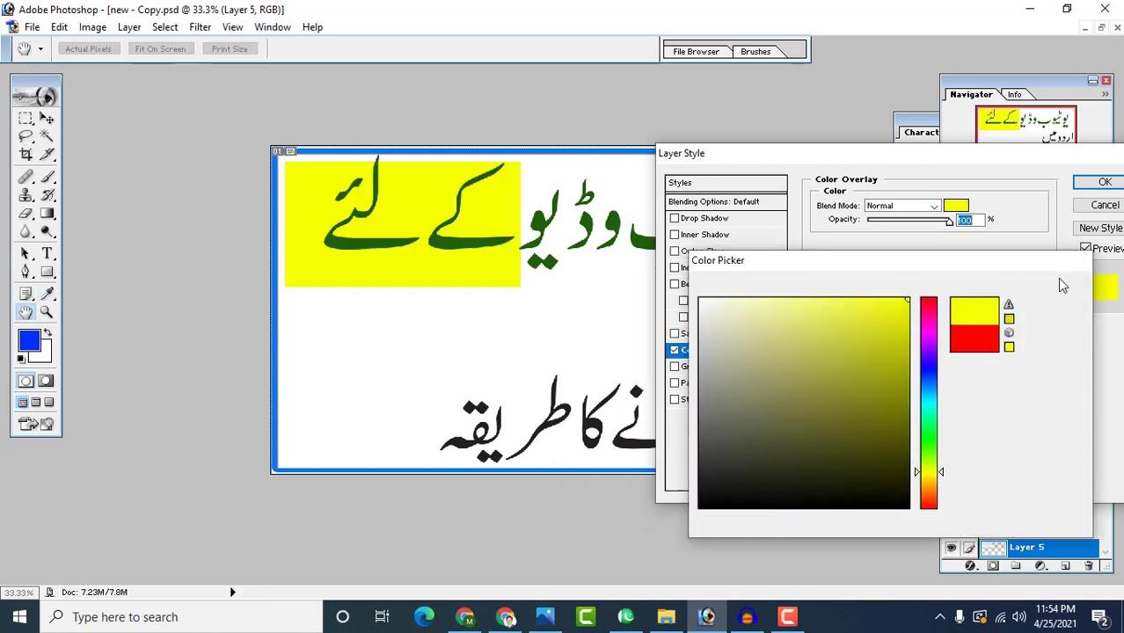
click(1055, 288)
click(1104, 182)
Stretch the yellow rectangle on Layer 5 to about 239% width and 103% height so it backs the whole first Urdu line.
right_click(486, 270)
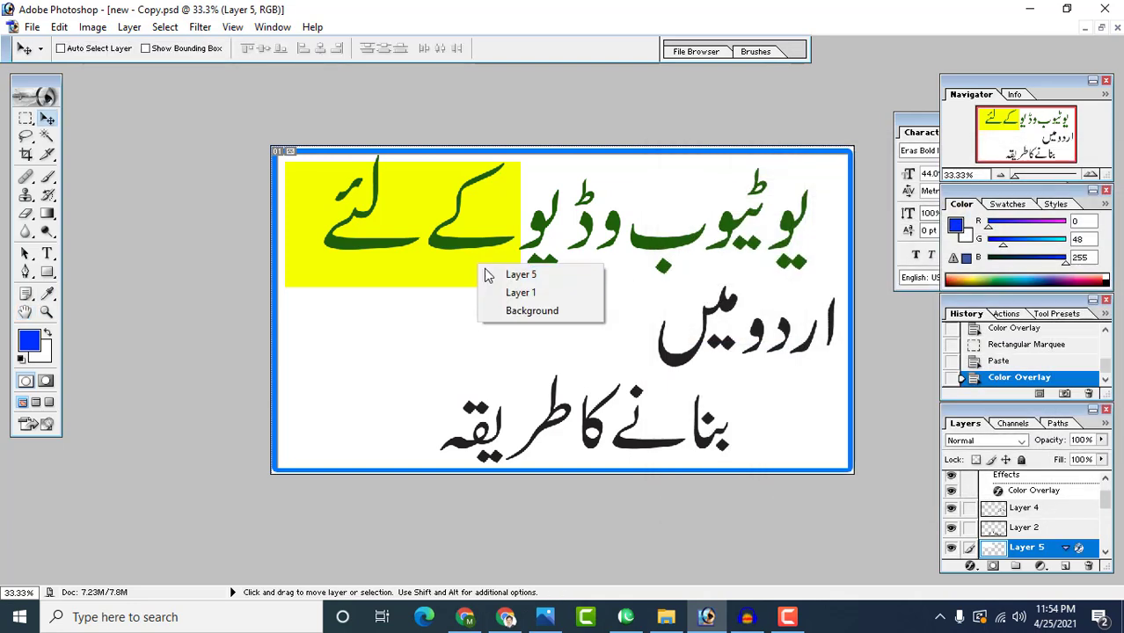
click(485, 269)
key(ctrl+t)
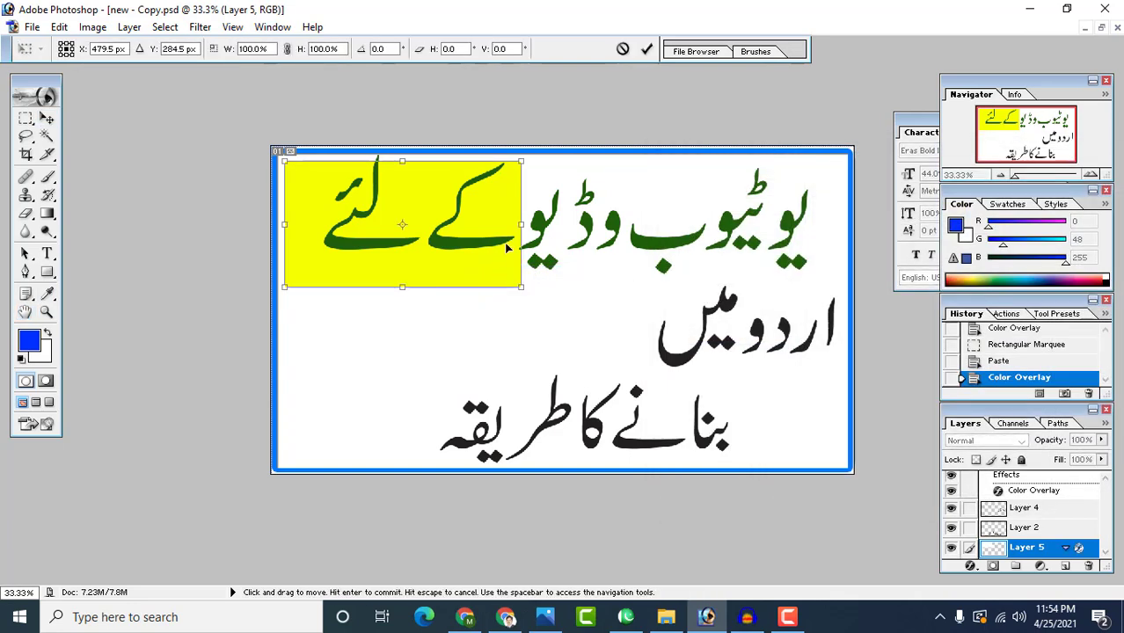
drag(521, 257, 857, 260)
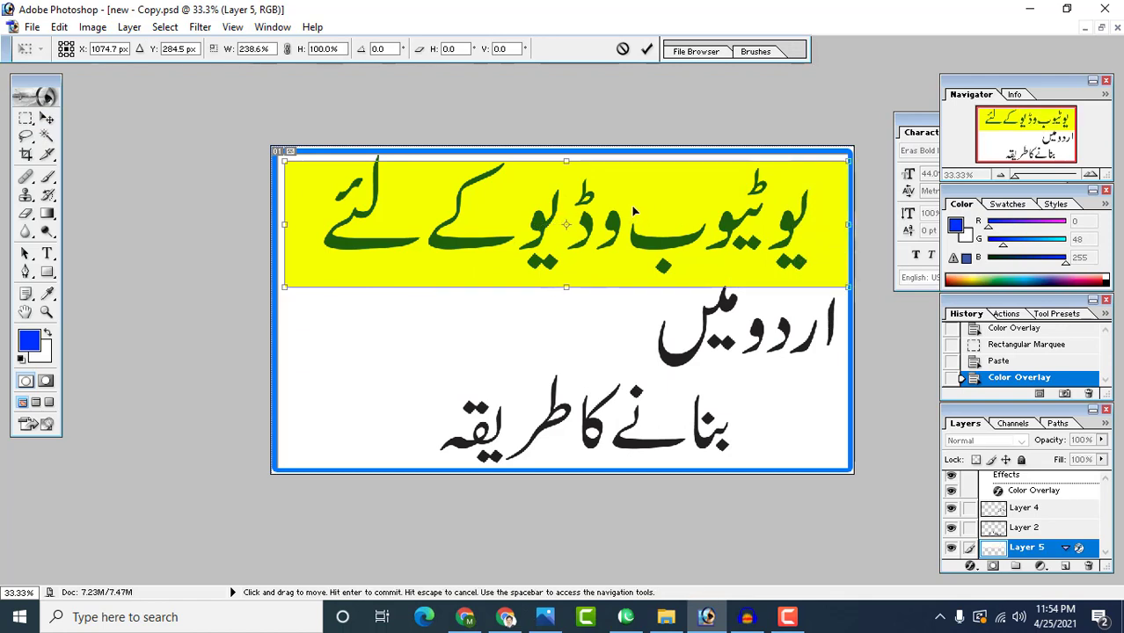
drag(633, 209, 631, 201)
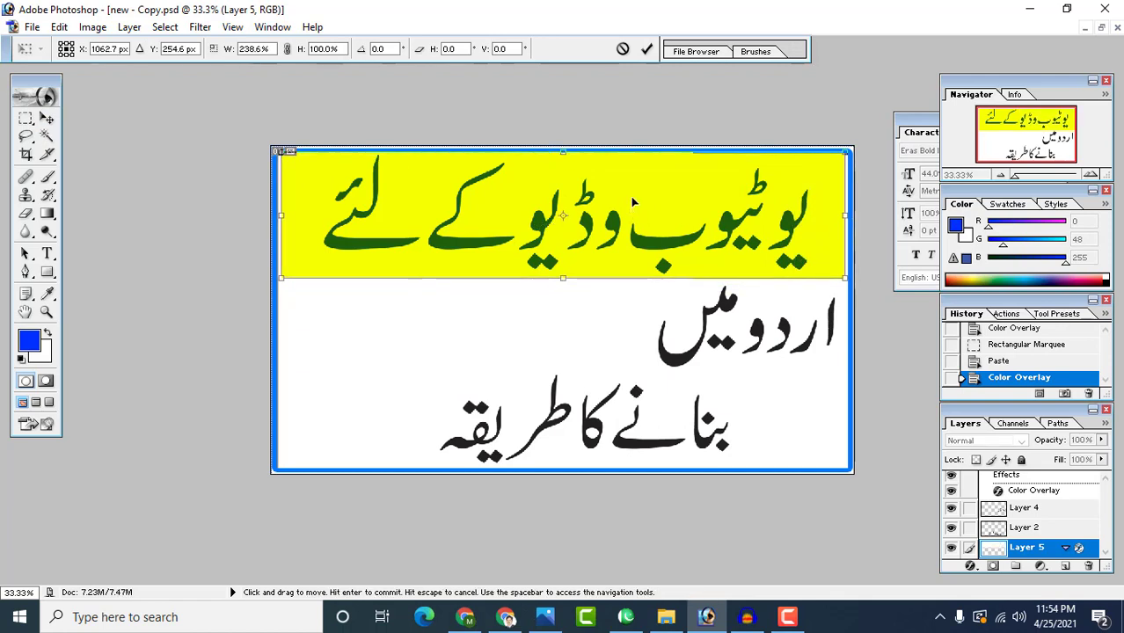
drag(643, 276, 643, 280)
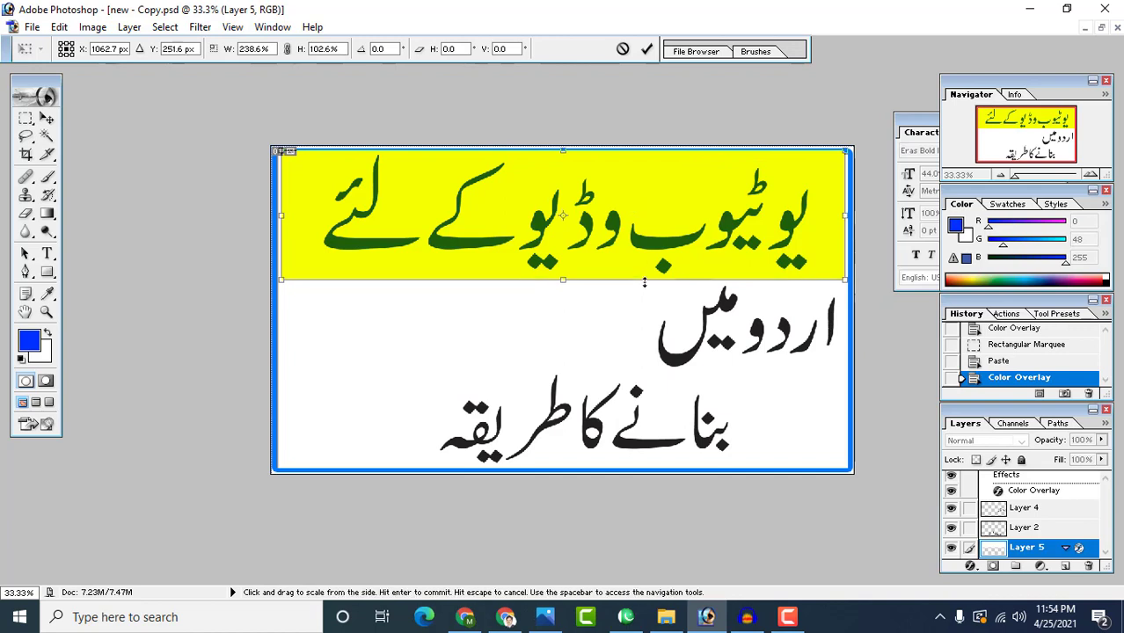
drag(844, 218, 846, 218)
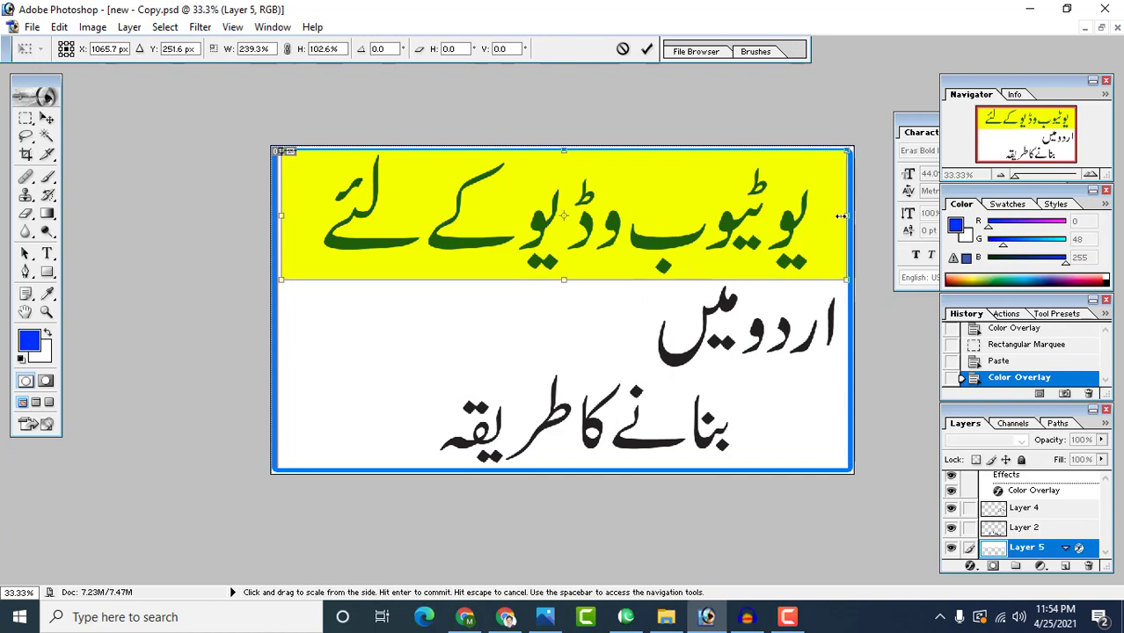
key(Return)
key(Down)
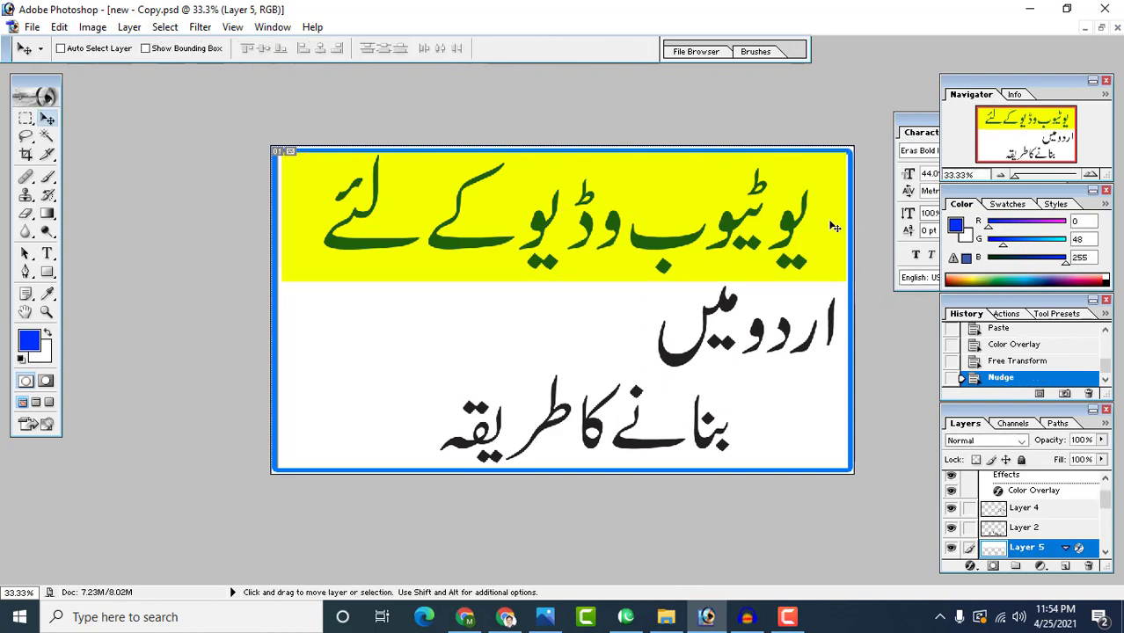
Add the blue text "Thumbnail" in Eras Bold ITC at 44.09 pt beside the second Urdu line.
click(47, 255)
click(332, 334)
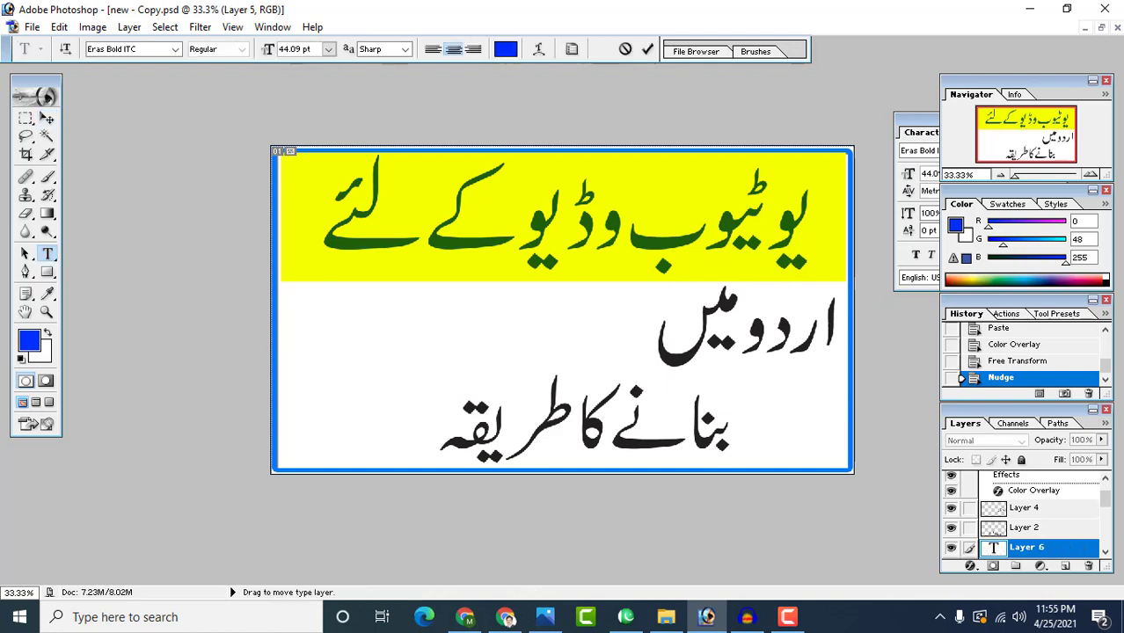
text(Th)
text(umbnail)
click(47, 118)
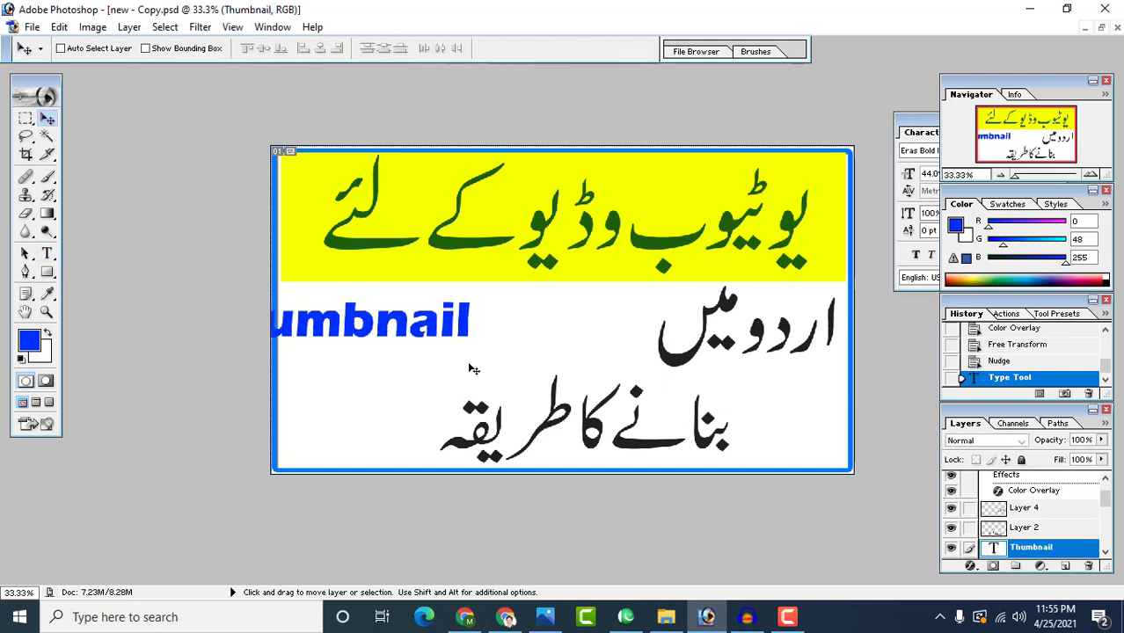
Move and enlarge the "Thumbnail" text to fill the space between the blue border and the second Urdu line.
drag(422, 333, 650, 348)
key(ctrl+t)
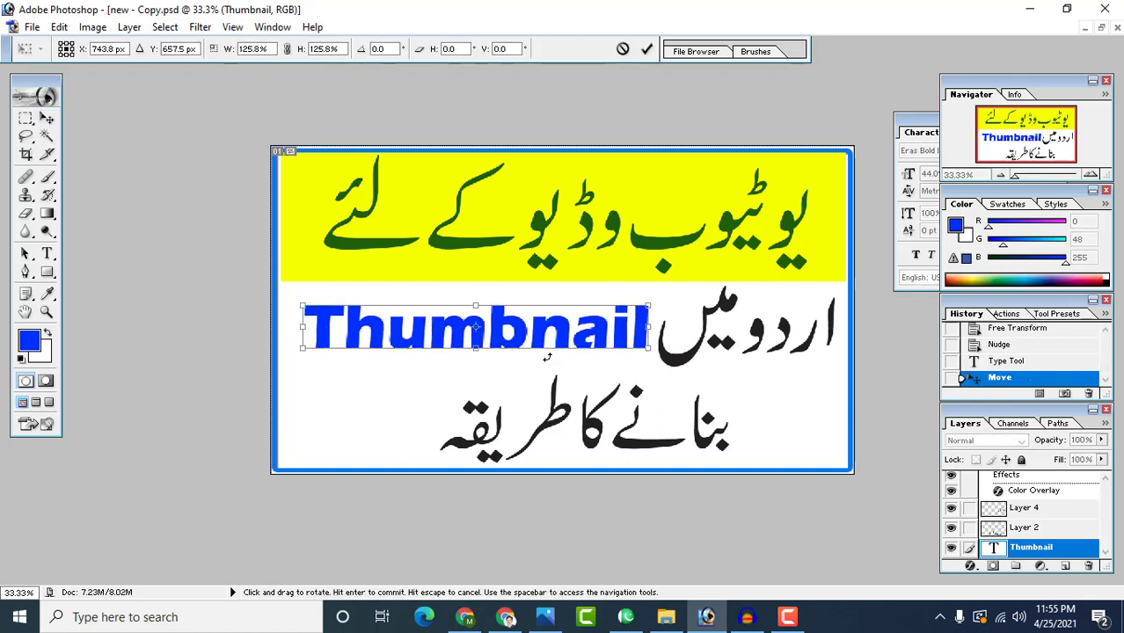
drag(476, 327, 452, 332)
drag(640, 344, 653, 349)
key(Return)
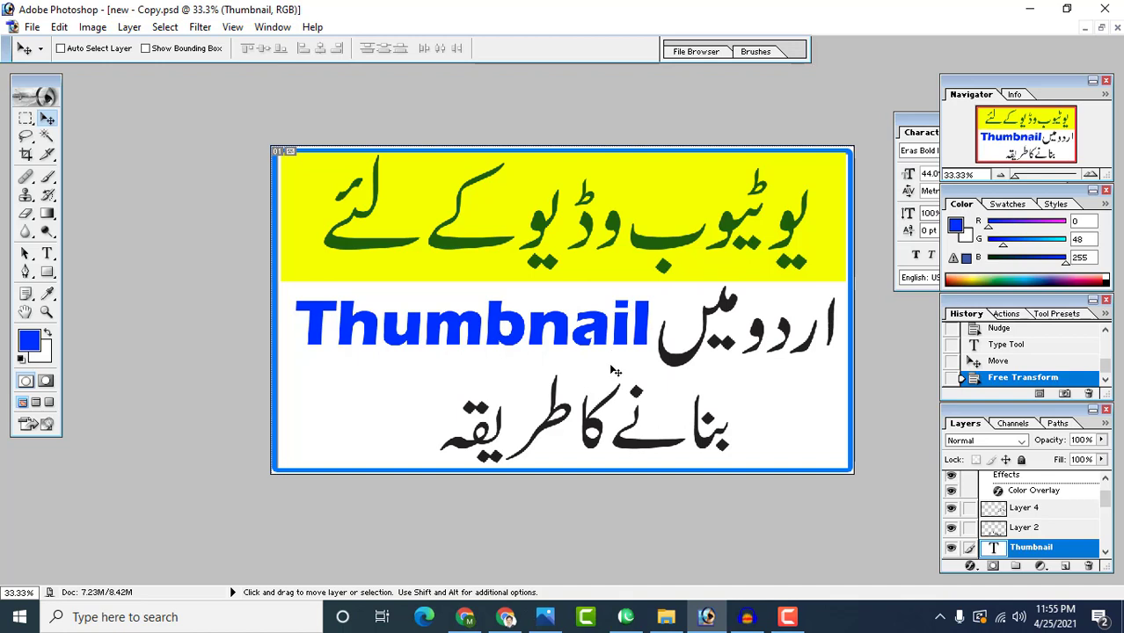
Select Layer 2 with the third Urdu line and move it slightly left.
right_click(626, 445)
click(644, 453)
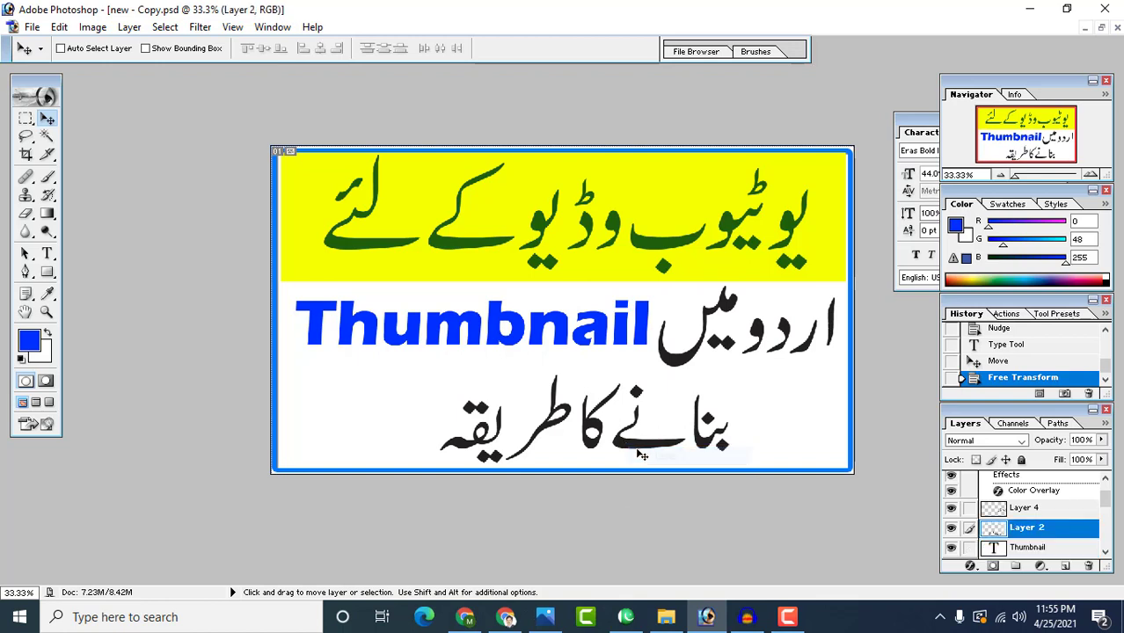
drag(639, 452, 625, 444)
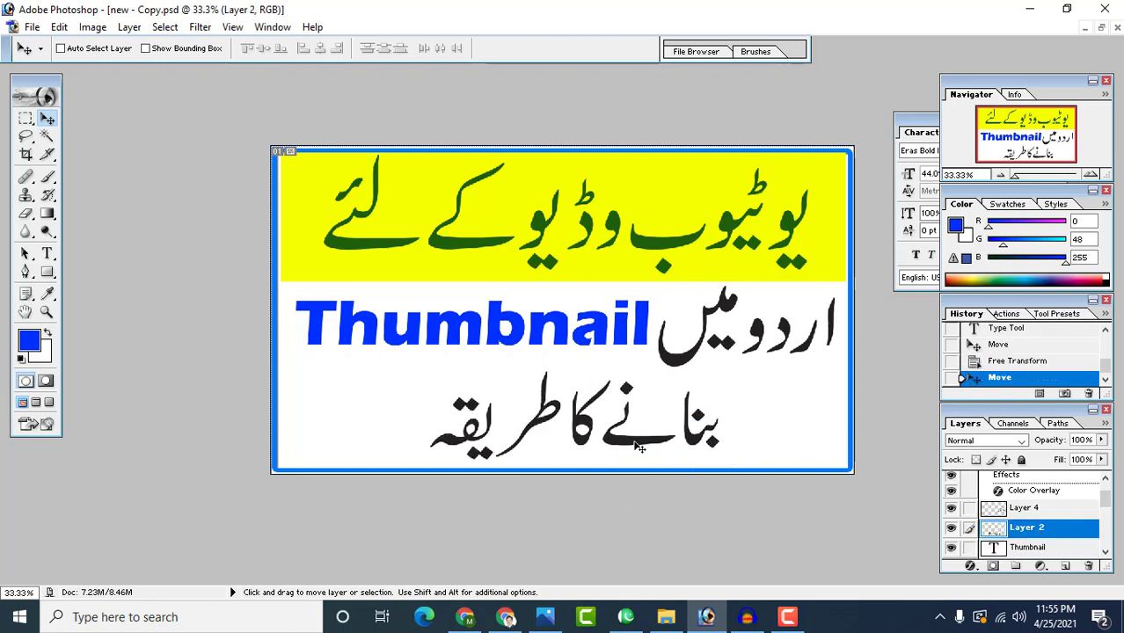
Give the third Urdu line on Layer 2 a dark brown color overlay, 321414.
right_click(637, 444)
click(676, 451)
right_click(1027, 527)
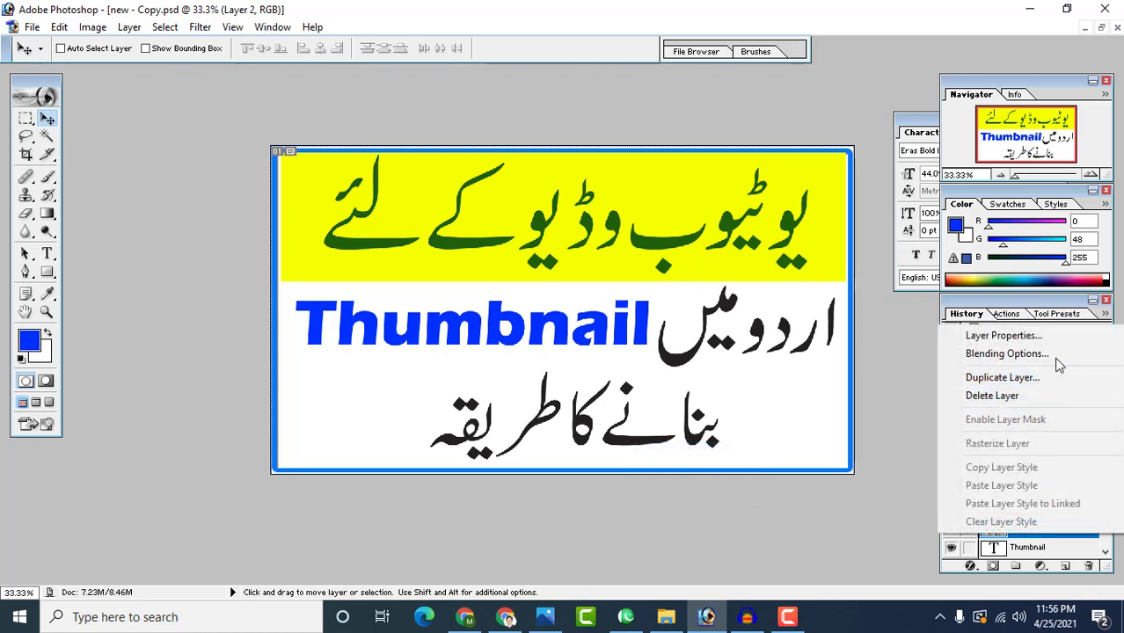
click(1059, 355)
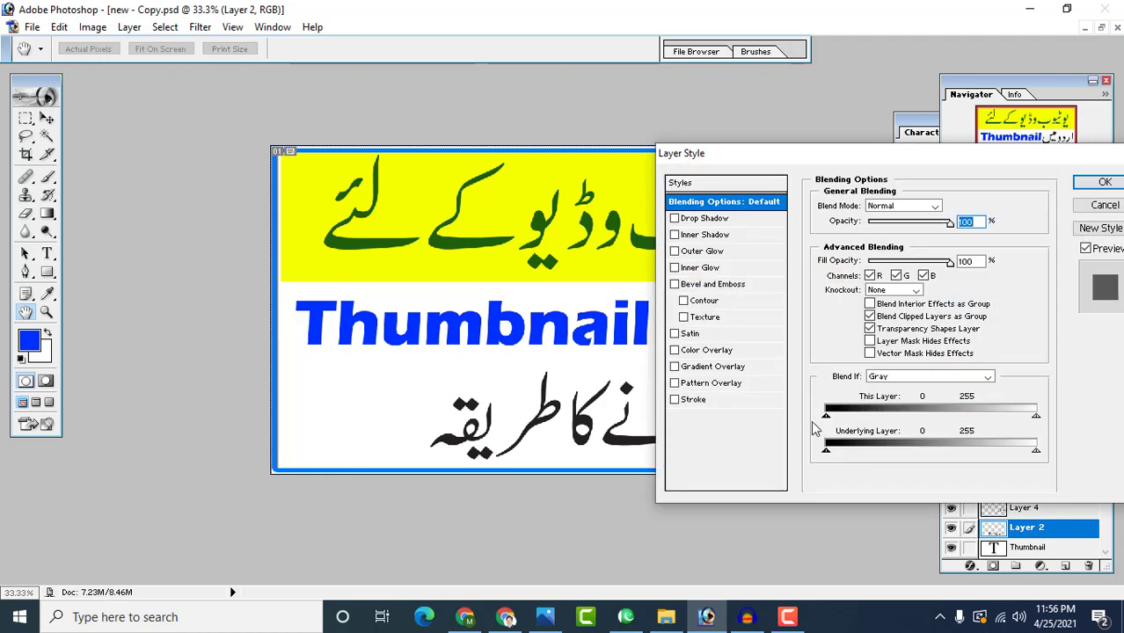
click(735, 352)
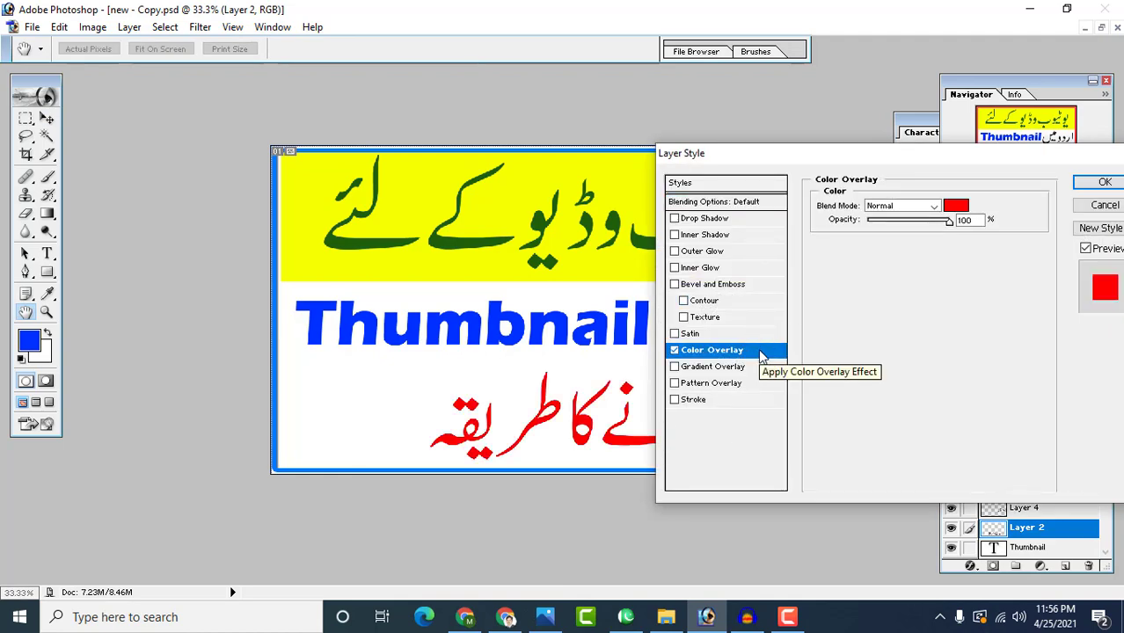
click(961, 208)
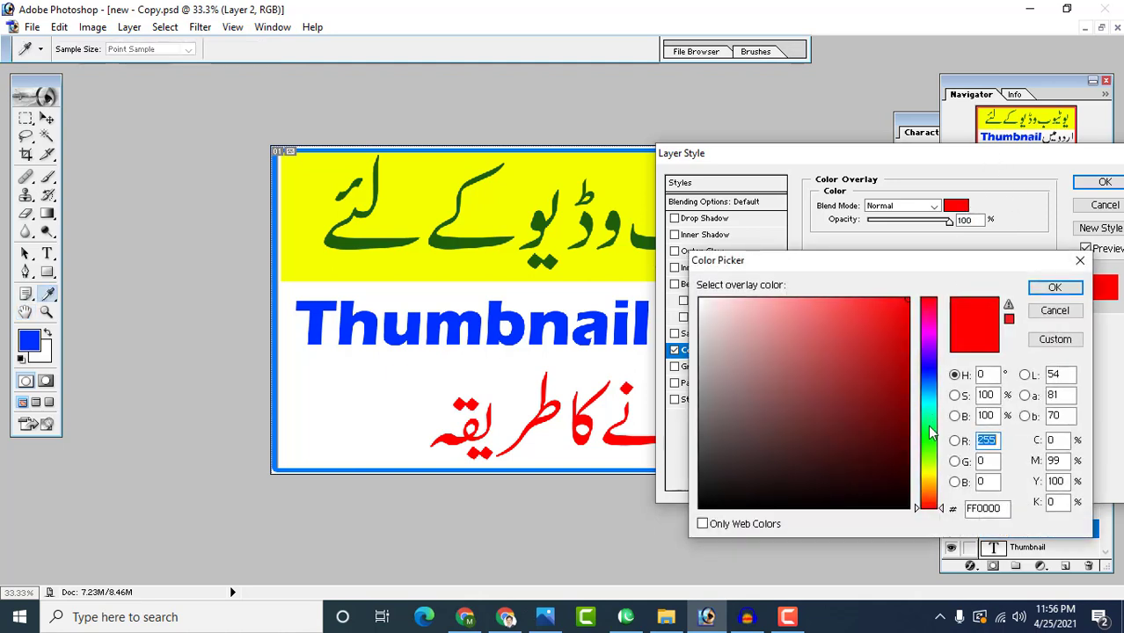
drag(899, 443, 825, 467)
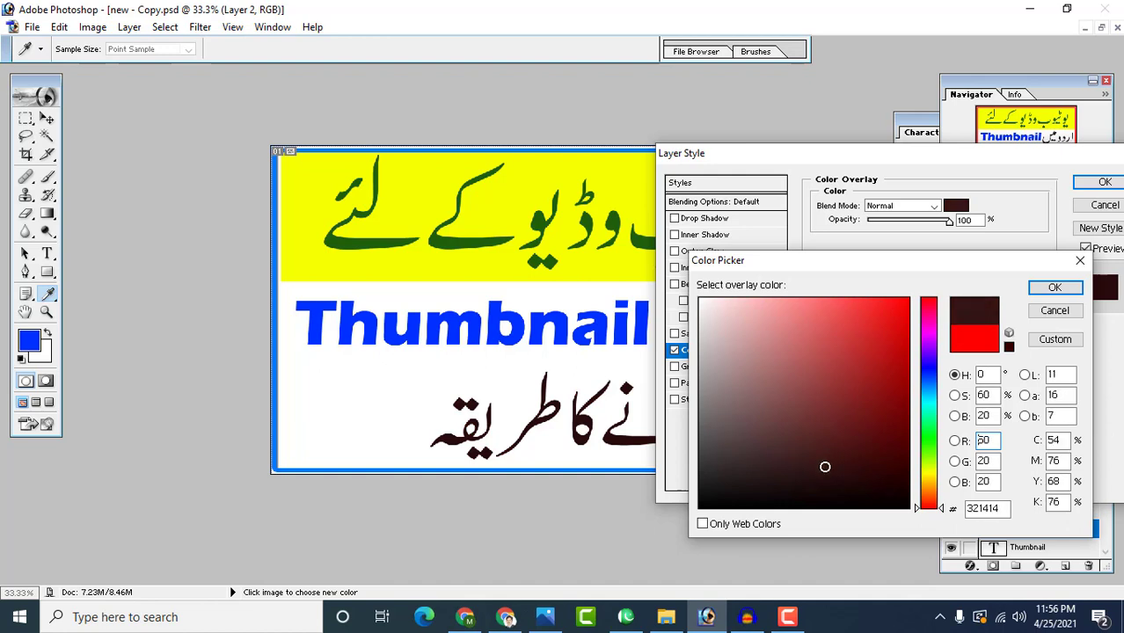
click(1056, 288)
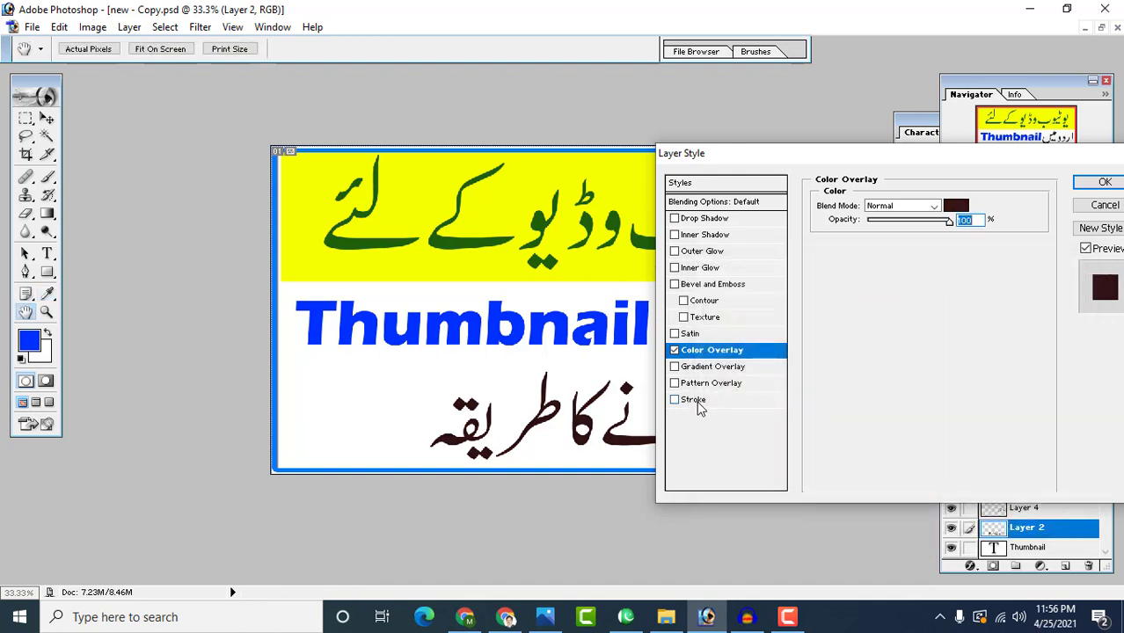
Add a yellow F0FF00 outside stroke of 38 px to the third Urdu line and apply the layer style.
mouse_move(858, 162)
mouse_down()
mouse_move(864, 25)
mouse_move(972, 18)
mouse_up()
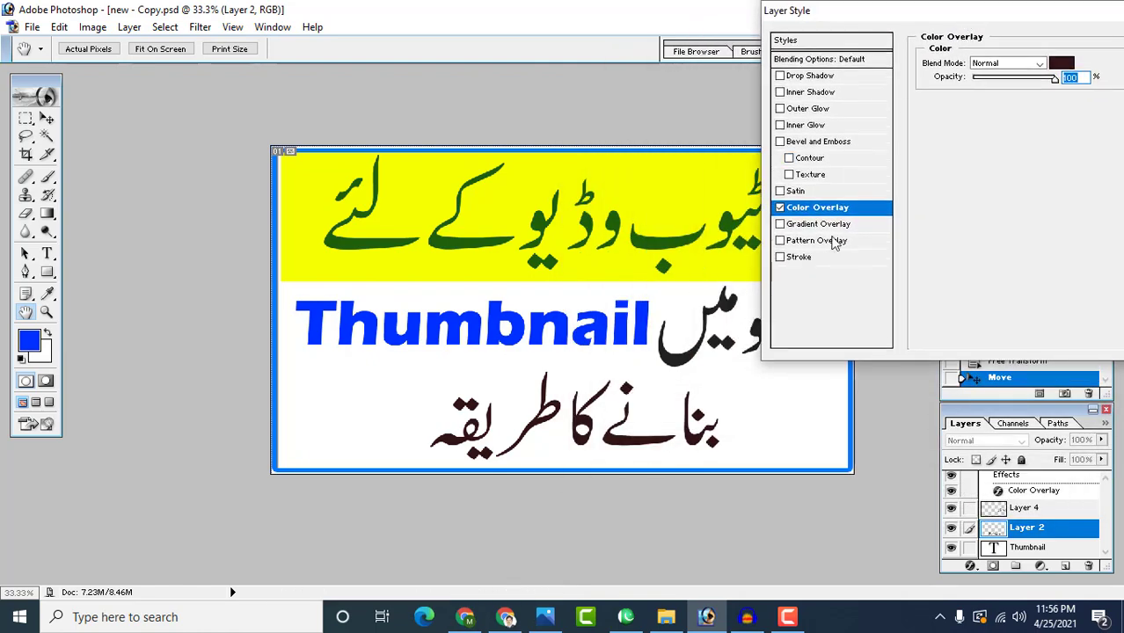
click(806, 263)
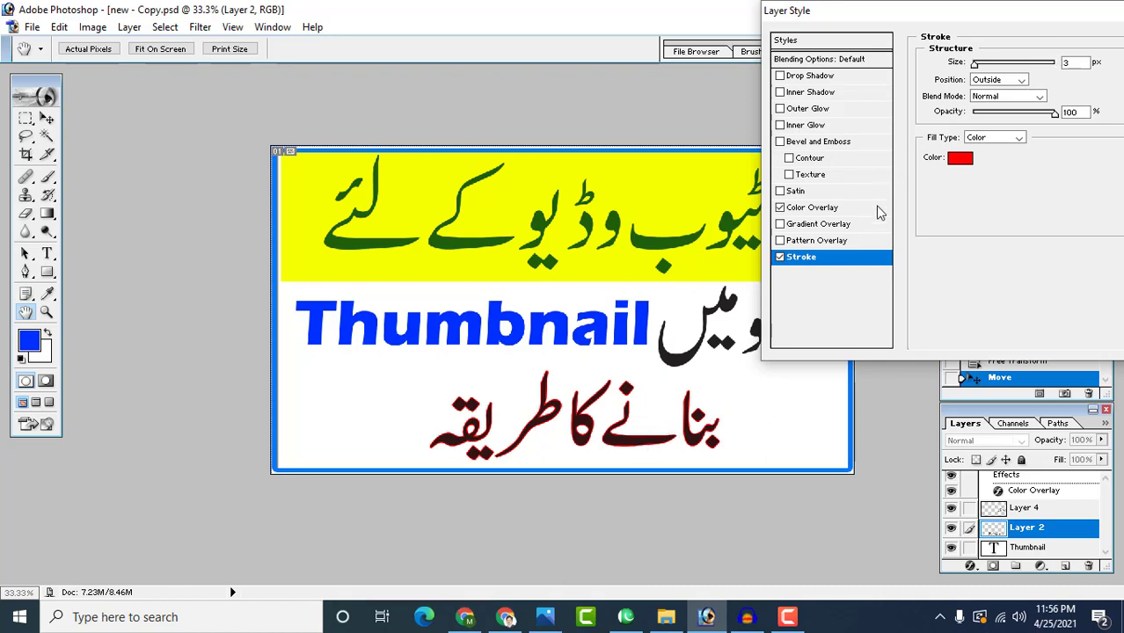
click(959, 157)
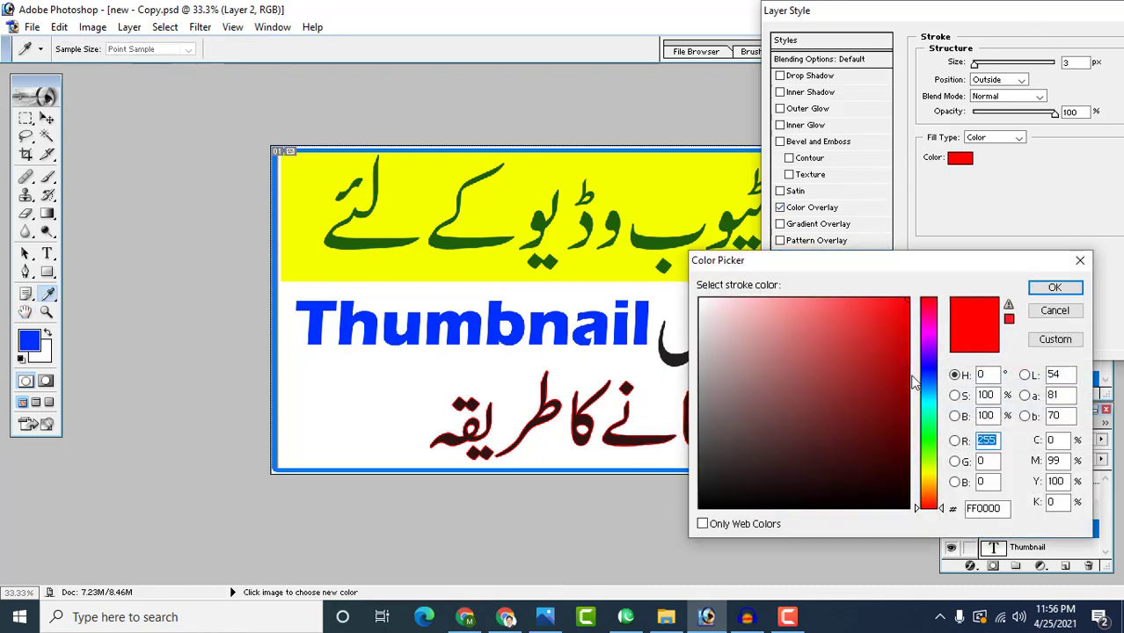
click(927, 472)
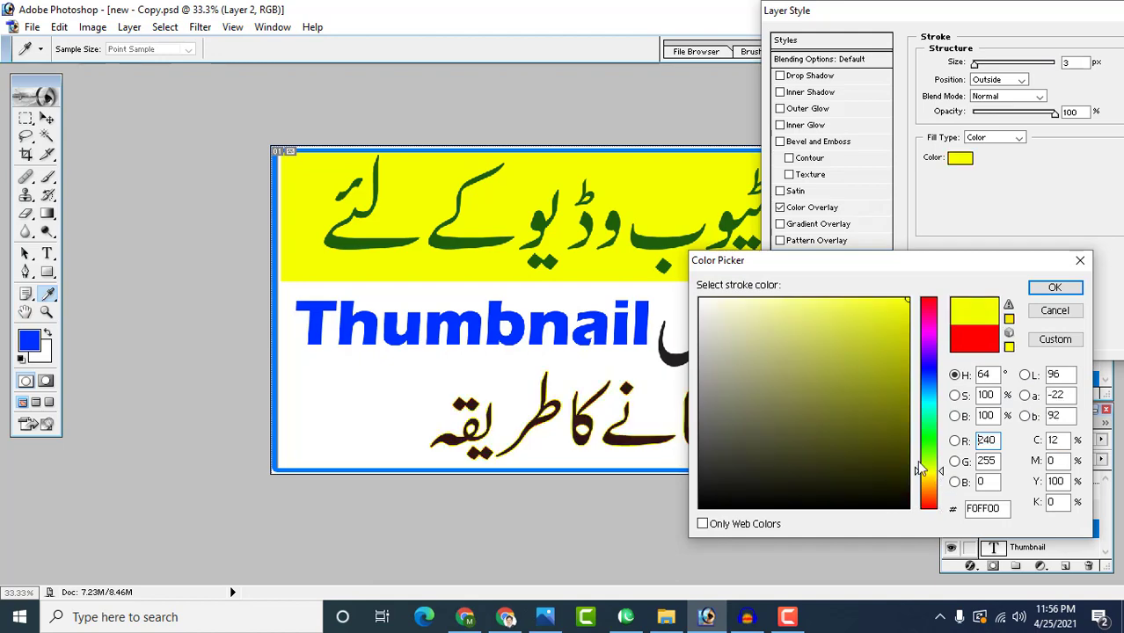
click(1048, 291)
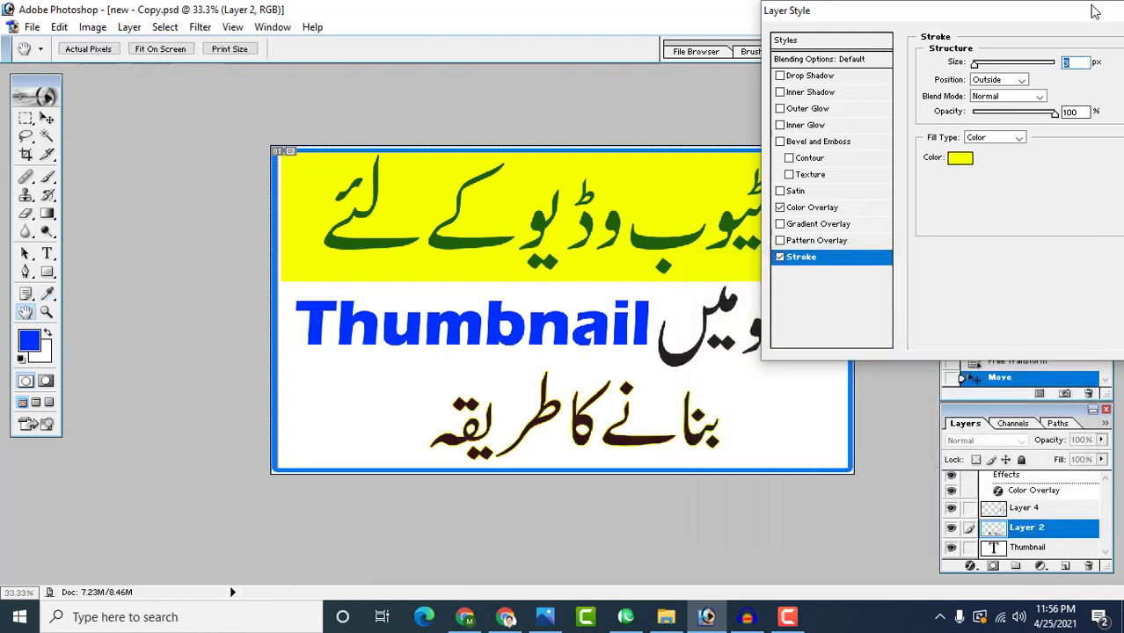
drag(1076, 17, 1027, 96)
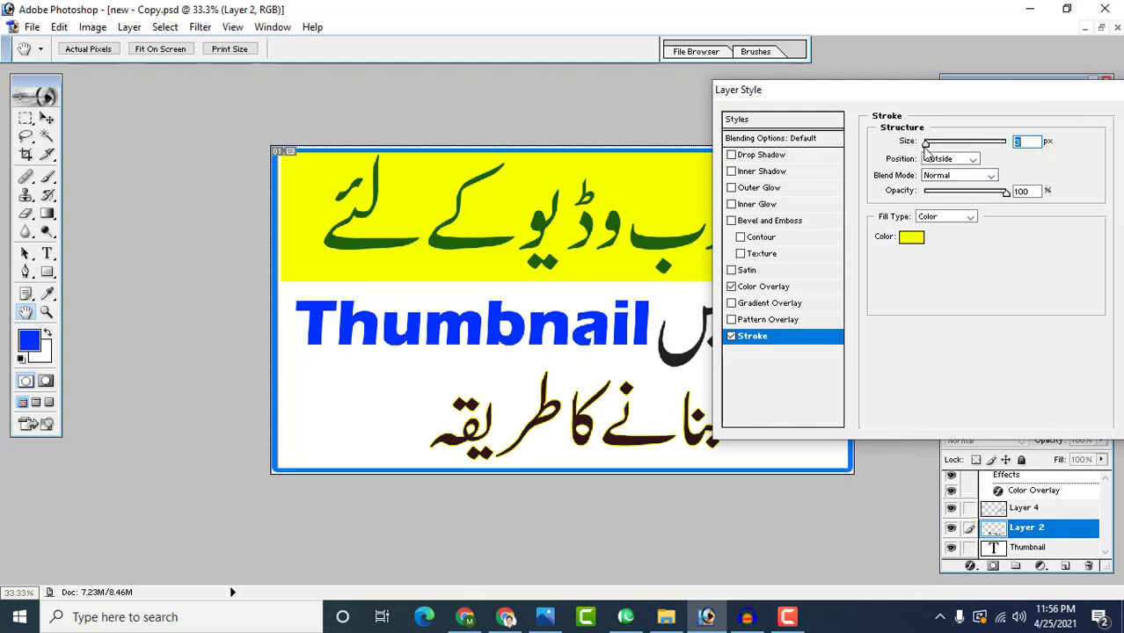
drag(926, 146, 942, 155)
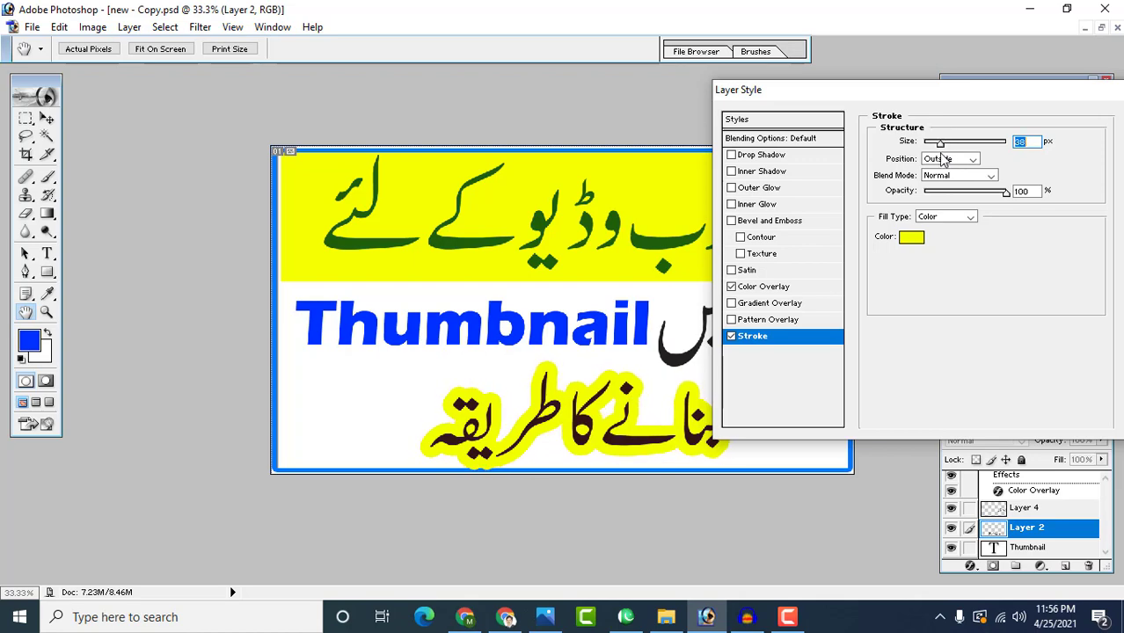
key(Return)
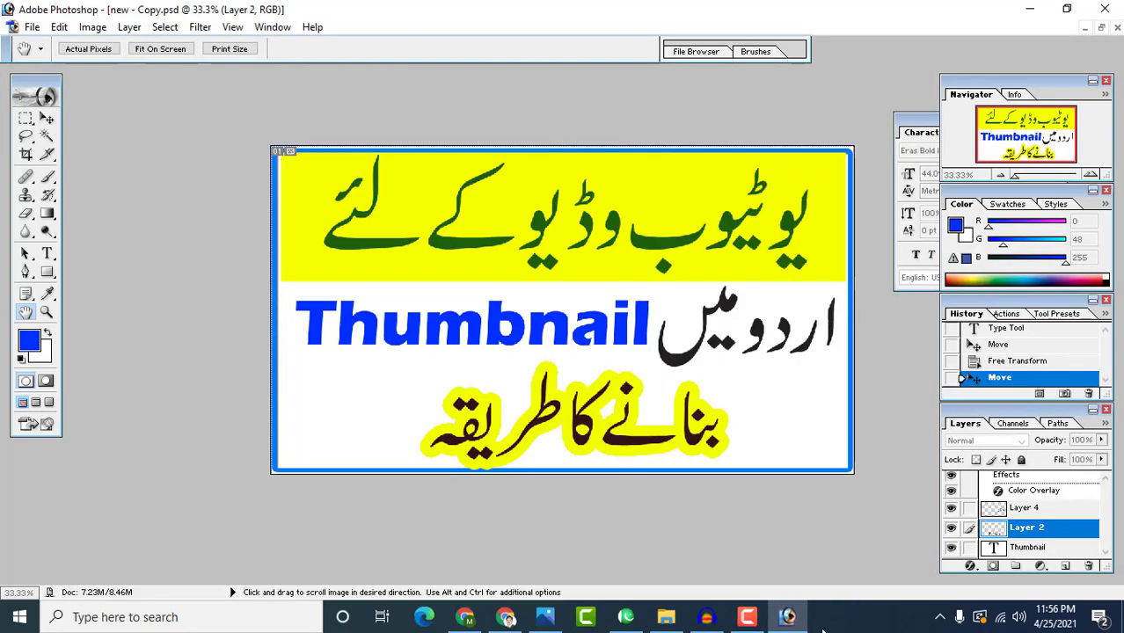
mouse_move(794, 622)
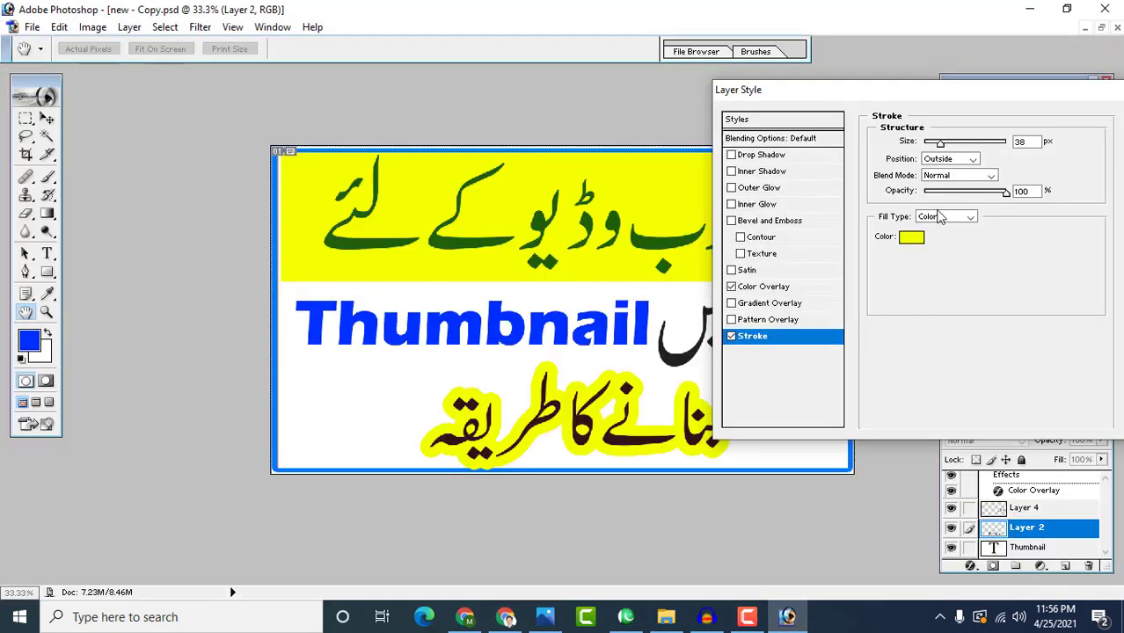
click(944, 140)
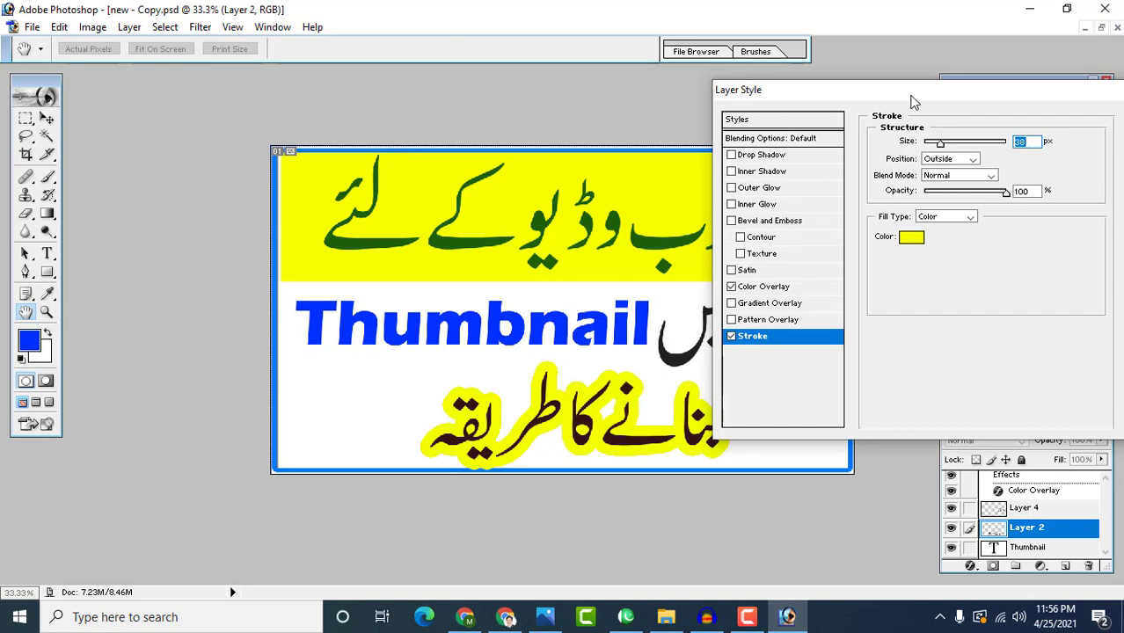
drag(914, 92, 617, 117)
click(866, 142)
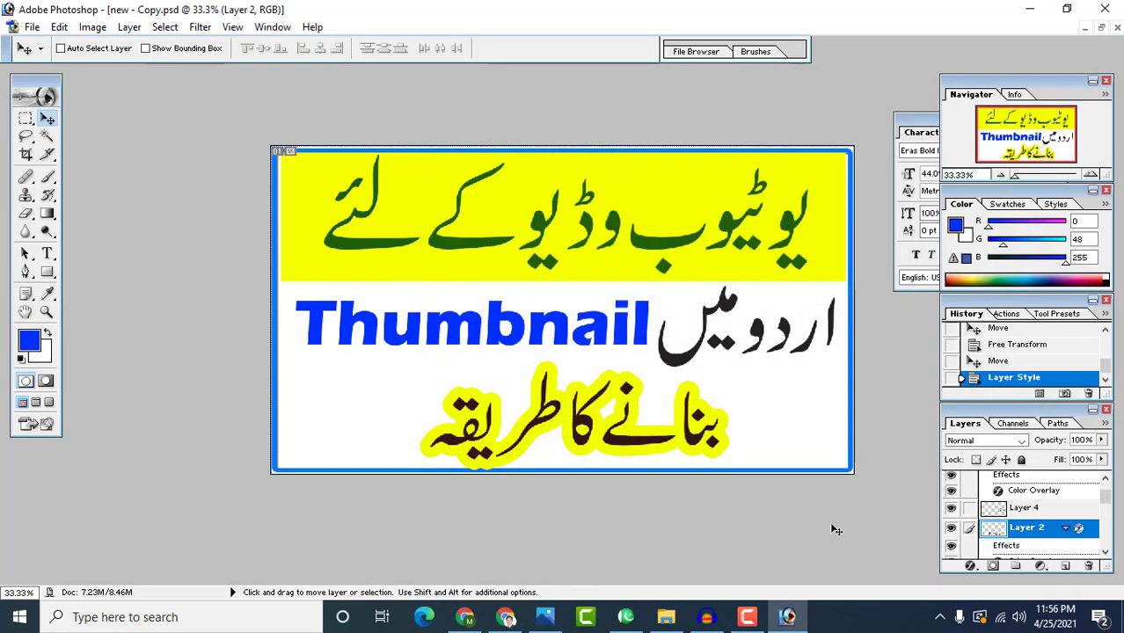
Move the outlined third Urdu line slightly up and left, and widen and reposition the first Urdu line on its yellow bar.
right_click(624, 444)
click(633, 448)
drag(633, 446, 621, 433)
ctrl+click(410, 280)
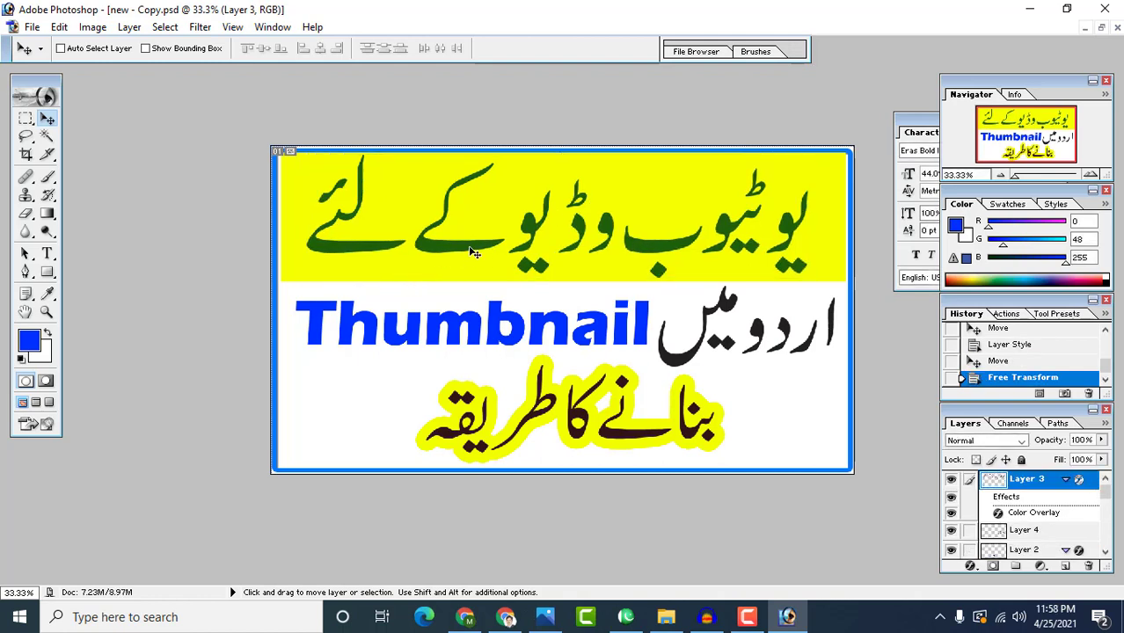
drag(468, 246, 470, 246)
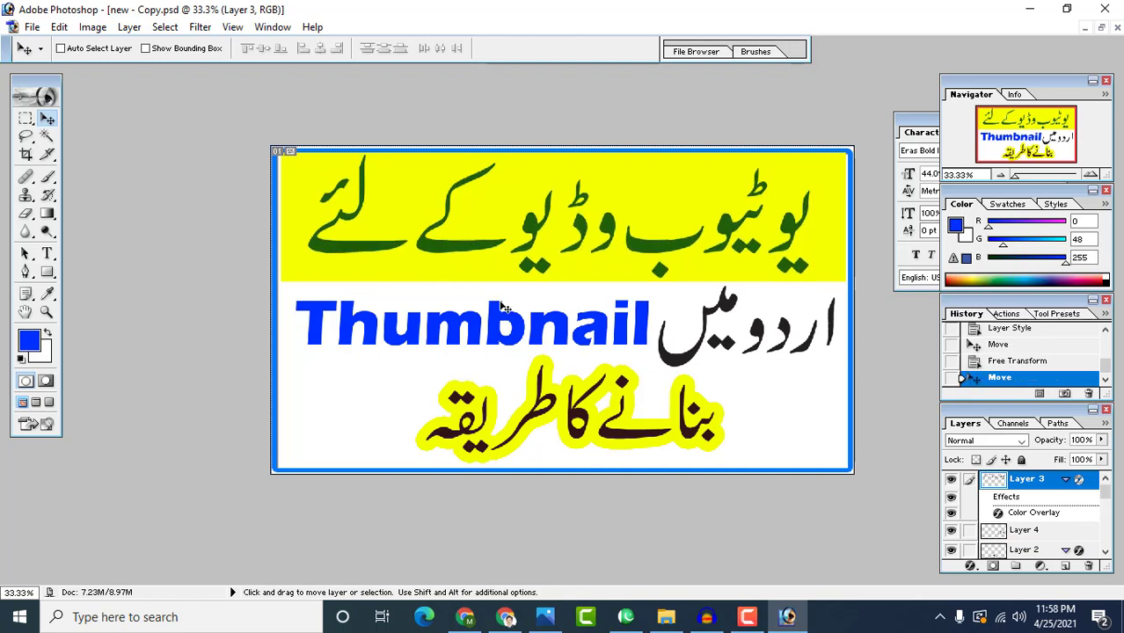
Open the Save As dialog for the finished thumbnail and set the file format to PNG.
click(31, 27)
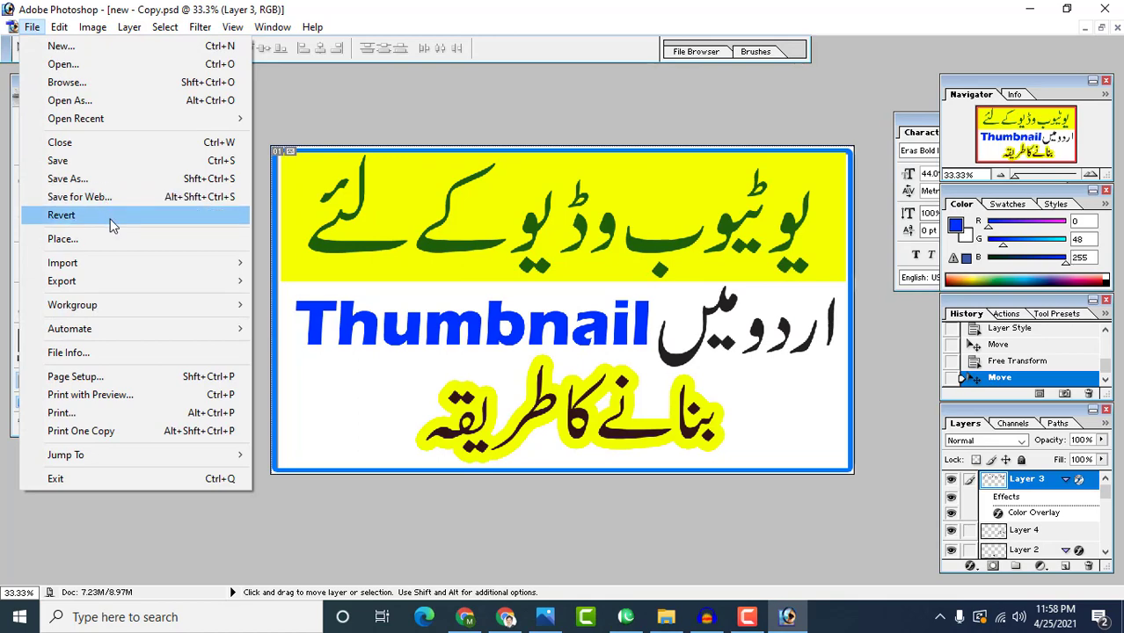
mouse_move(121, 264)
click(96, 179)
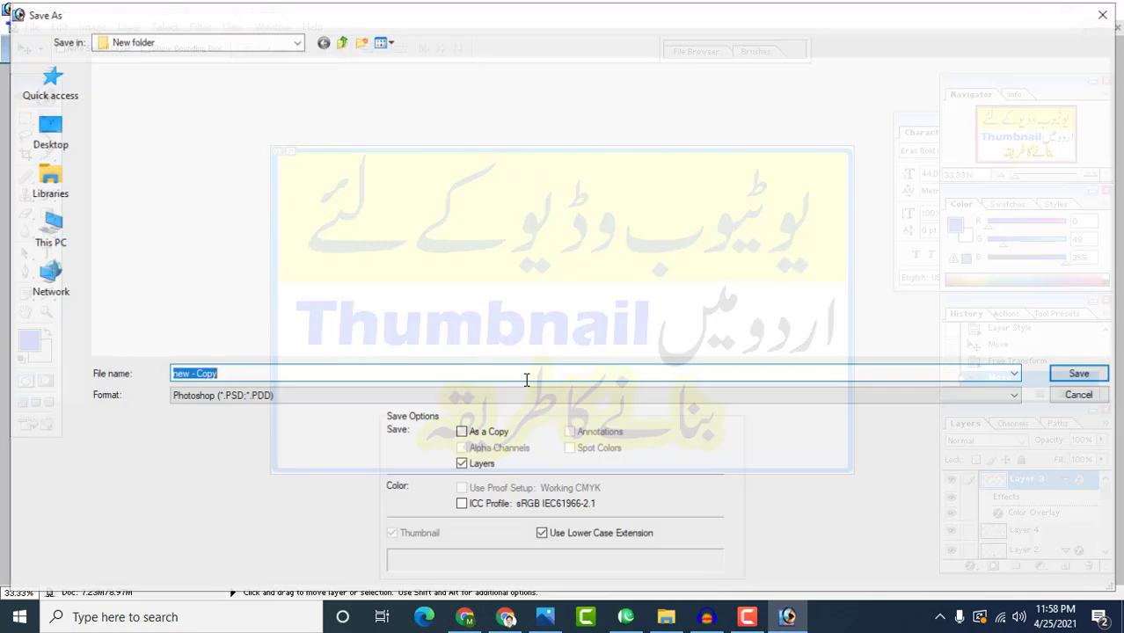
click(298, 396)
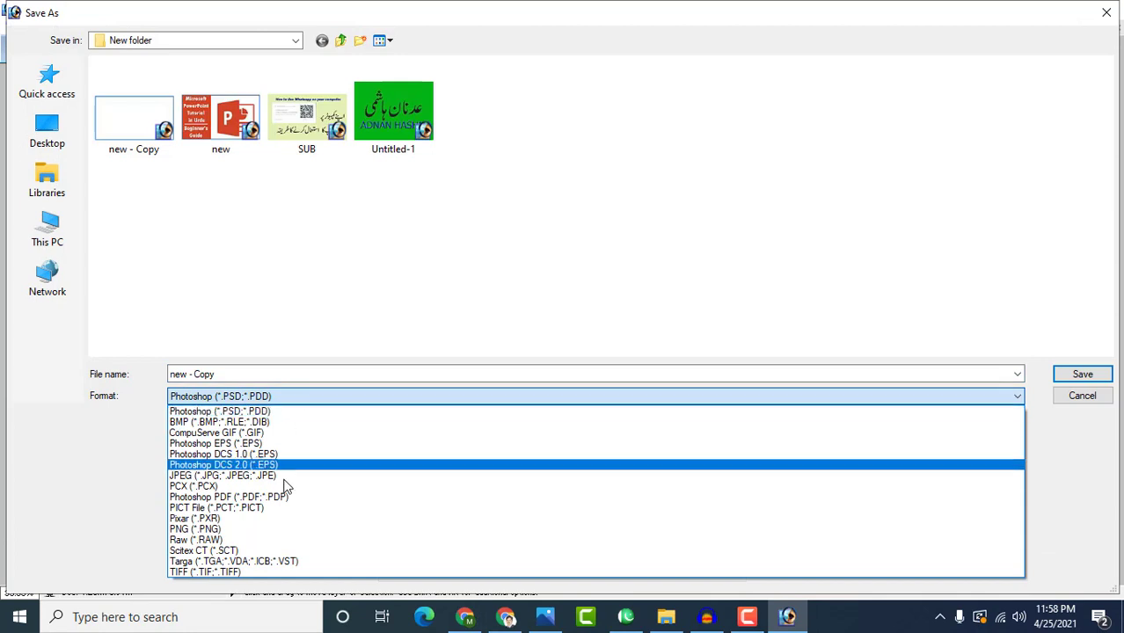
click(270, 530)
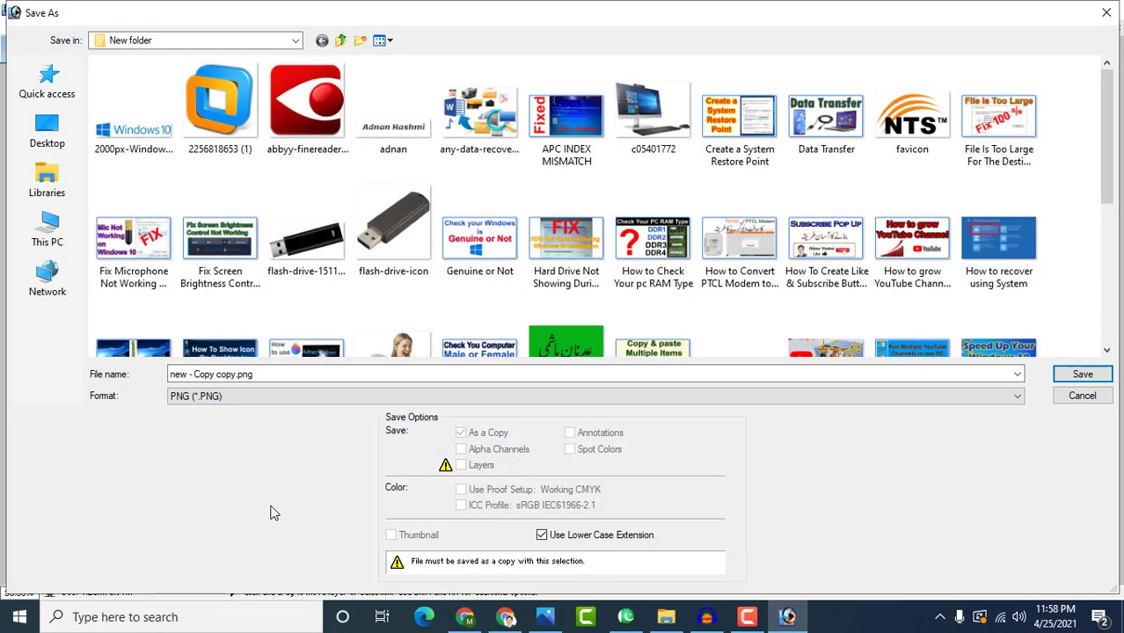
Name the PNG file "Urdu thumbnail" and save it in New folder with interlace set to None.
click(283, 376)
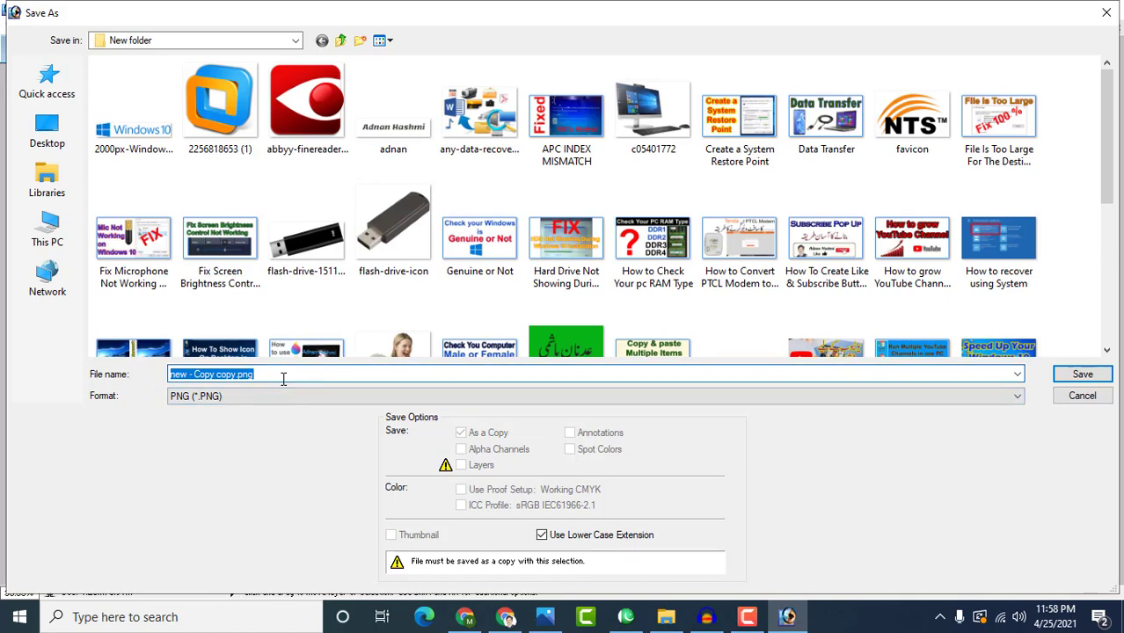
text(Urdu )
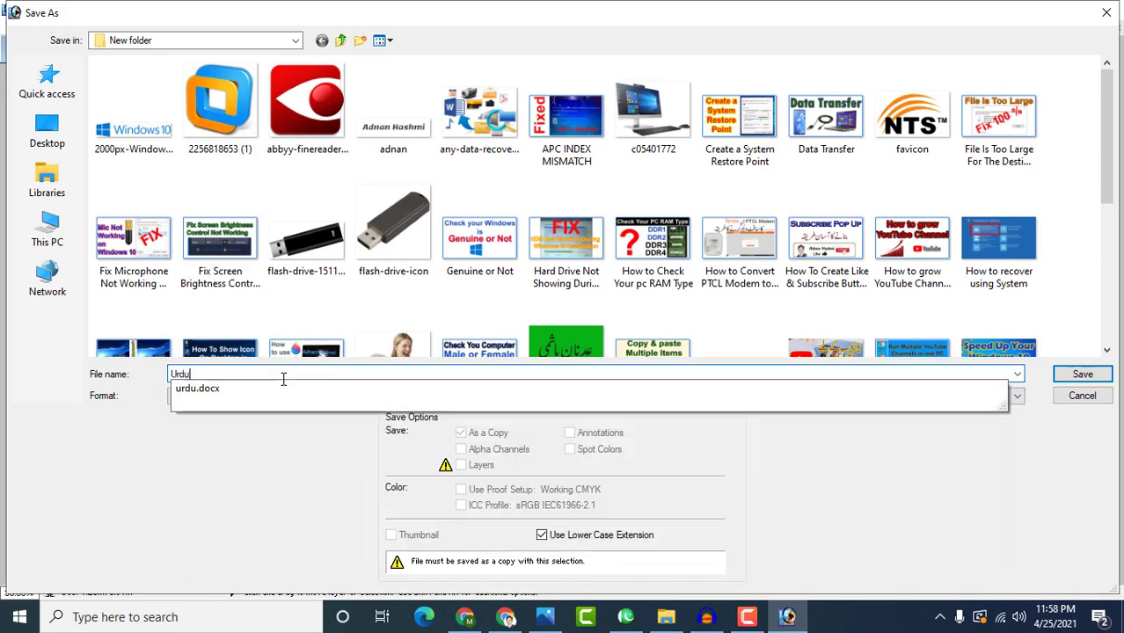
text(th)
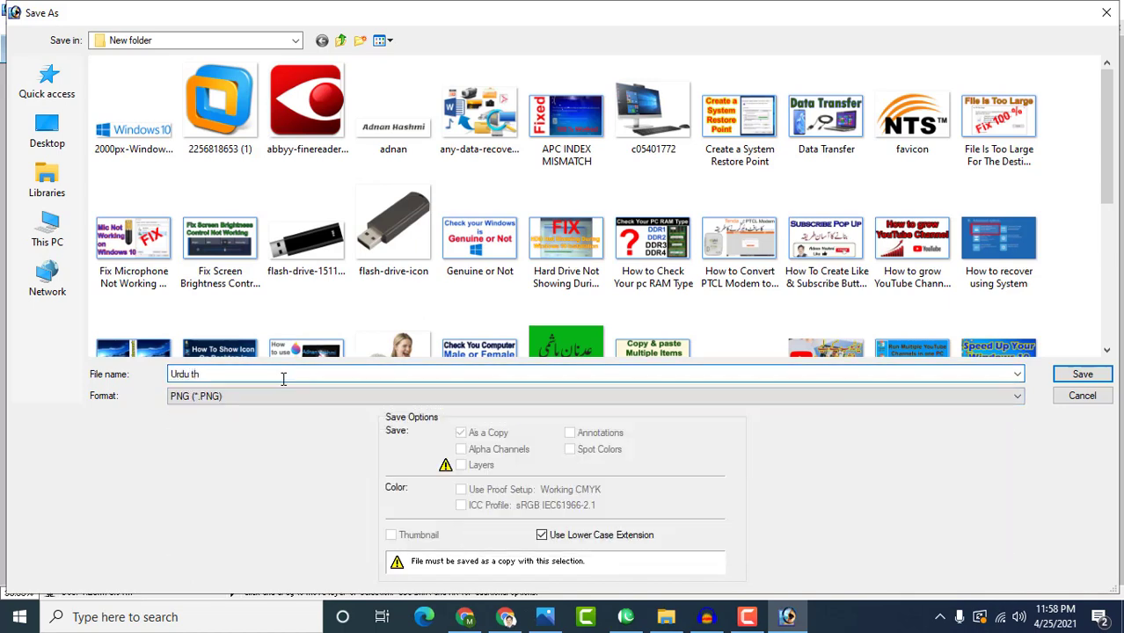
text(umbnail)
key(Return)
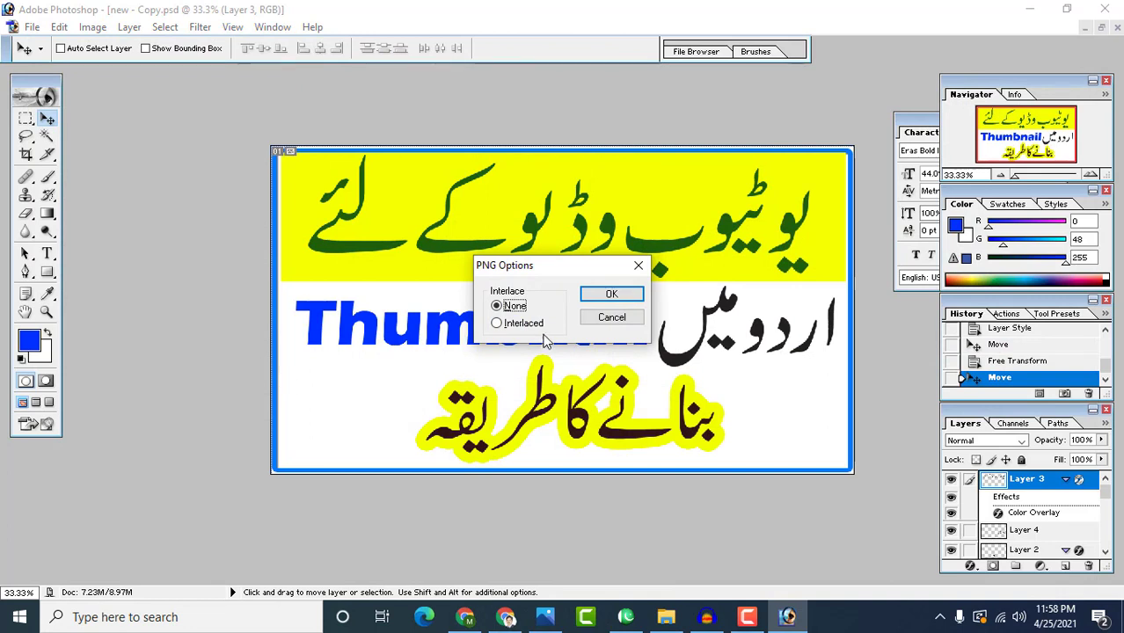
click(588, 296)
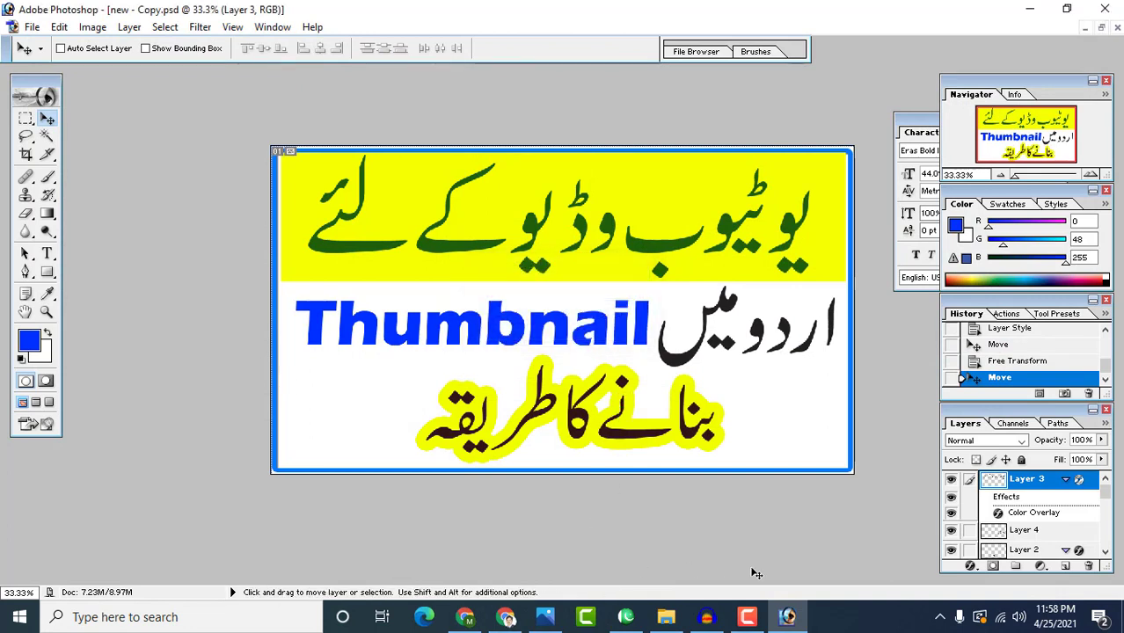